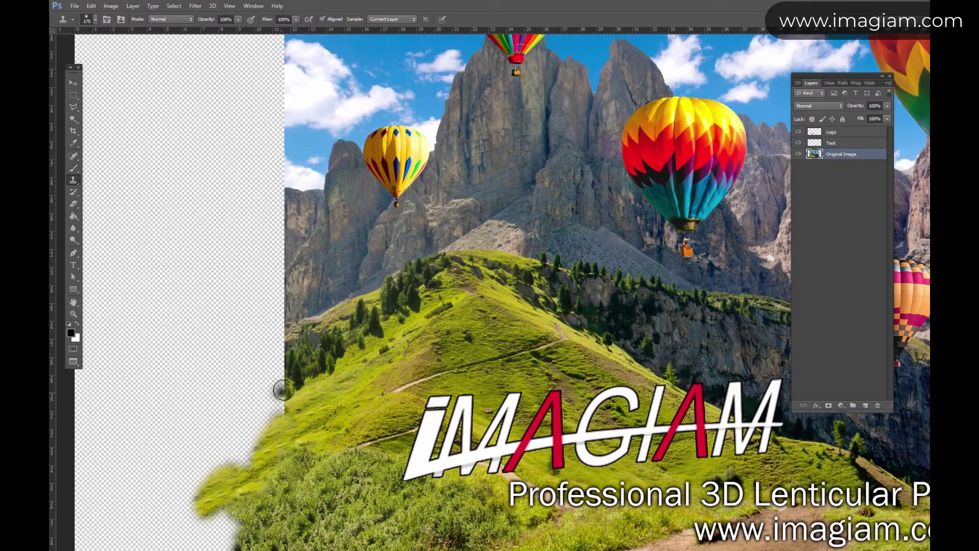
- Clone grass, cliffs and cloudy sky into the transparent left margin of the Original Image layer
{"action": "mouse_move", "coordinate": [194, 448]}
{"action": "left_mouse_down"}
{"action": "mouse_move", "coordinate": [306, 306]}
{"action": "mouse_move", "coordinate": [204, 388]}
{"action": "left_mouse_up"}
{"action": "left_click_drag", "start_coordinate": [255, 255], "coordinate": [258, 405]}
{"action": "scroll", "coordinate": [317, 458], "scroll_direction": "up", "scroll_amount": 4}
{"action": "mouse_move", "coordinate": [168, 423]}
{"action": "left_mouse_down"}
{"action": "mouse_move", "coordinate": [311, 302]}
{"action": "mouse_move", "coordinate": [321, 404]}
{"action": "left_mouse_up"}
{"action": "mouse_move", "coordinate": [305, 239]}
{"action": "left_mouse_down"}
{"action": "mouse_move", "coordinate": [255, 418]}
{"action": "mouse_move", "coordinate": [143, 239]}
{"action": "left_mouse_up"}
{"action": "key", "text": "["}
{"action": "left_click_drag", "start_coordinate": [334, 219], "coordinate": [278, 197]}
{"action": "mouse_move", "coordinate": [327, 159]}
{"action": "left_mouse_down"}
{"action": "mouse_move", "coordinate": [295, 254]}
{"action": "mouse_move", "coordinate": [308, 373]}
{"action": "left_mouse_up"}
{"action": "left_click_drag", "start_coordinate": [225, 387], "coordinate": [304, 247]}
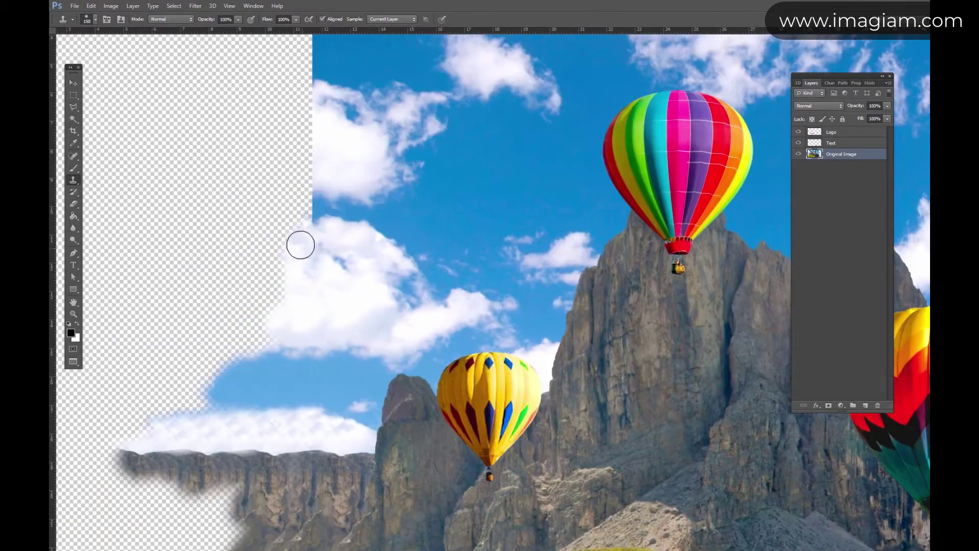
- Clone clouds and blue sky into the transparent right margin of the Original Image layer
{"action": "scroll", "coordinate": [305, 247], "scroll_direction": "up", "scroll_amount": 3}
{"action": "scroll", "coordinate": [304, 247], "scroll_direction": "down", "scroll_amount": 2}
{"action": "mouse_move", "coordinate": [506, 138]}
{"action": "left_mouse_down"}
{"action": "mouse_move", "coordinate": [502, 304]}
{"action": "mouse_move", "coordinate": [647, 290]}
{"action": "left_mouse_up"}
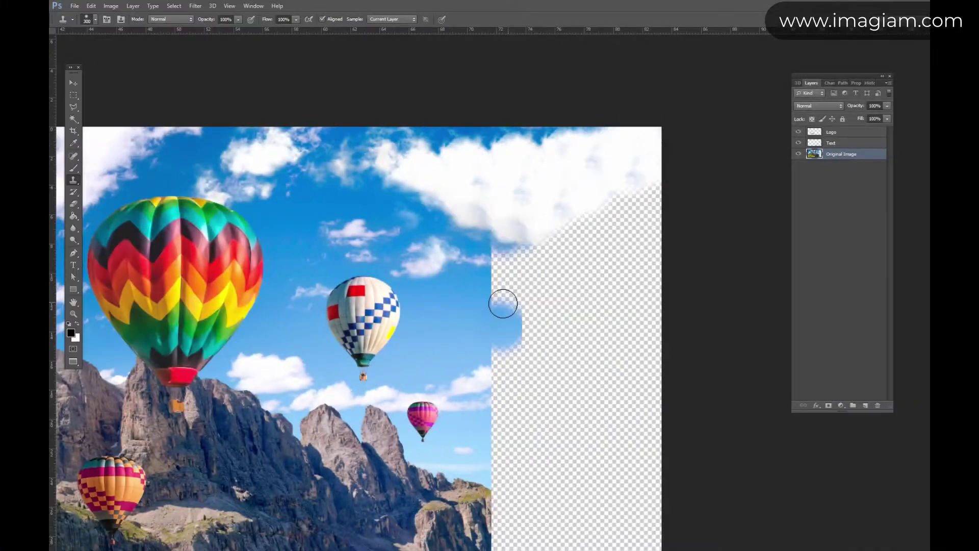
{"action": "mouse_move", "coordinate": [529, 321]}
{"action": "left_mouse_down"}
{"action": "mouse_move", "coordinate": [520, 234]}
{"action": "mouse_move", "coordinate": [637, 250]}
{"action": "left_mouse_up"}
{"action": "mouse_move", "coordinate": [464, 323]}
{"action": "left_mouse_down"}
{"action": "mouse_move", "coordinate": [417, 206]}
{"action": "mouse_move", "coordinate": [601, 214]}
{"action": "left_mouse_up"}
{"action": "left_click", "coordinate": [417, 205], "text": "alt"}
{"action": "left_click_drag", "start_coordinate": [490, 178], "coordinate": [551, 166]}
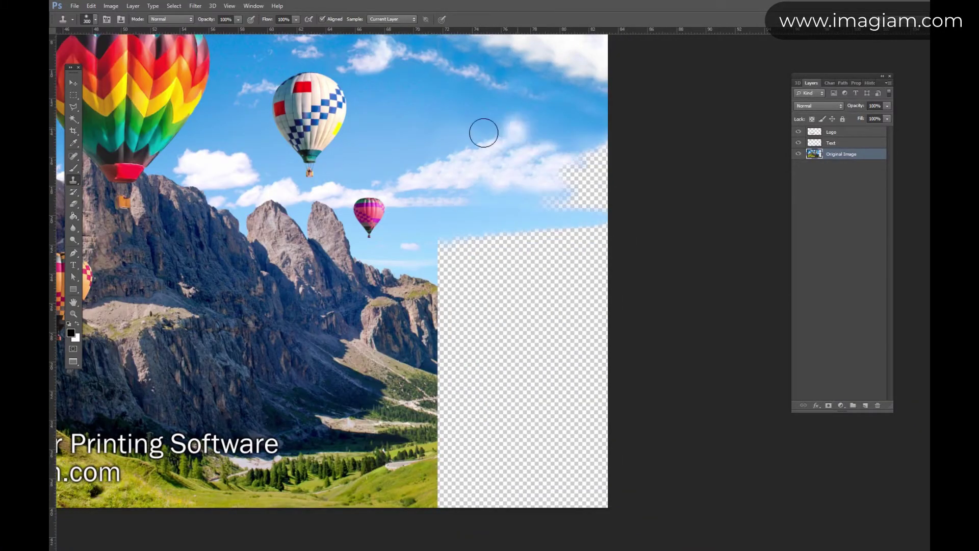
{"action": "scroll", "coordinate": [439, 166], "scroll_direction": "down", "scroll_amount": 3}
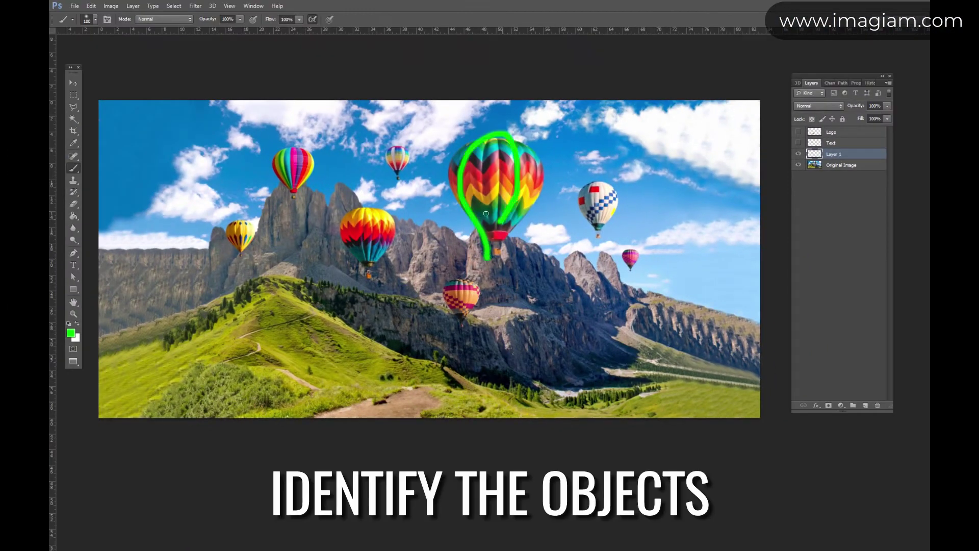
- Mark the balloons, the mountain ridge line and the clouds with green brush strokes on Layer 1
{"action": "left_click_drag", "start_coordinate": [486, 214], "coordinate": [505, 176]}
{"action": "left_click_drag", "start_coordinate": [347, 236], "coordinate": [363, 241]}
{"action": "left_click_drag", "start_coordinate": [457, 276], "coordinate": [464, 279]}
{"action": "left_click_drag", "start_coordinate": [396, 143], "coordinate": [392, 158]}
{"action": "left_click_drag", "start_coordinate": [292, 145], "coordinate": [288, 152]}
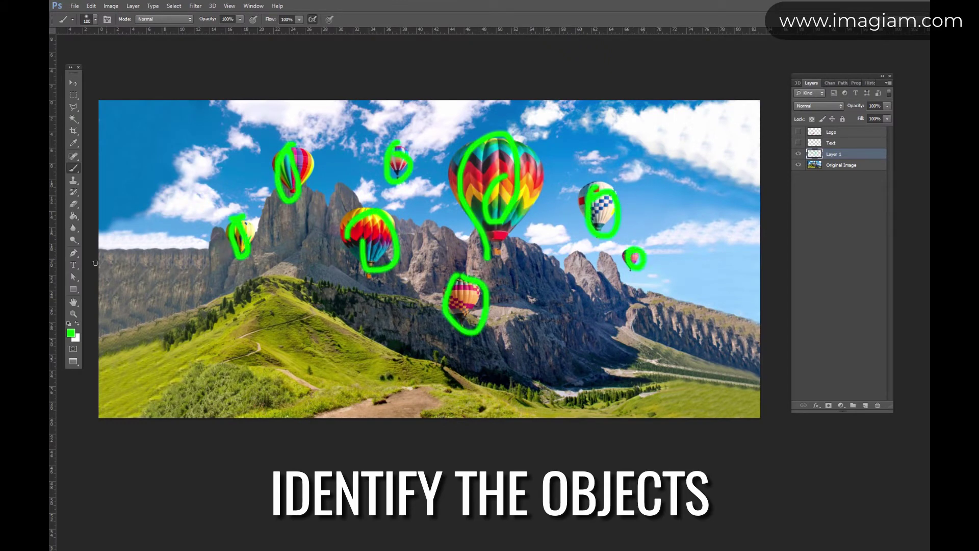
{"action": "mouse_move", "coordinate": [98, 255]}
{"action": "left_mouse_down"}
{"action": "mouse_move", "coordinate": [538, 247]}
{"action": "mouse_move", "coordinate": [759, 330]}
{"action": "left_mouse_up"}
{"action": "left_click_drag", "start_coordinate": [560, 104], "coordinate": [708, 130]}
{"action": "left_click_drag", "start_coordinate": [530, 102], "coordinate": [194, 146]}
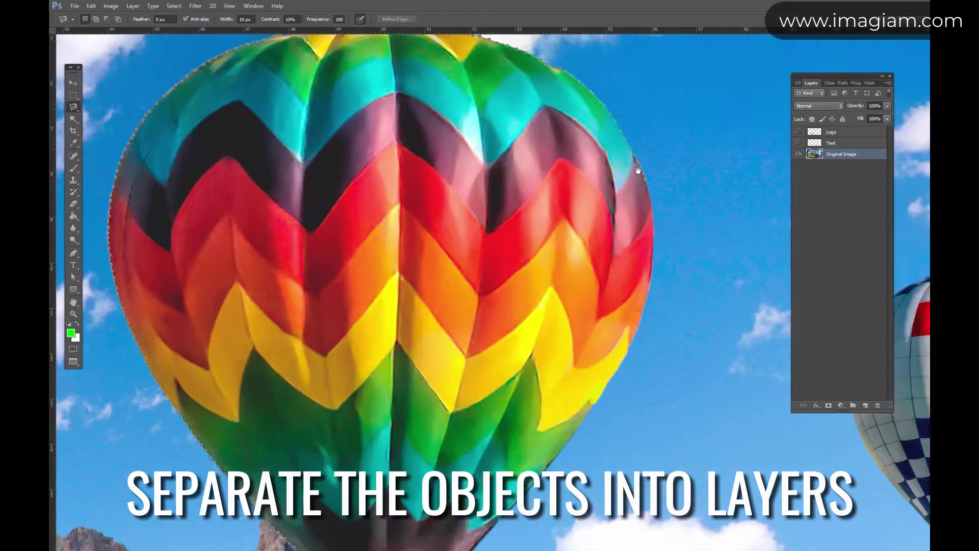
- Outline the large zigzag balloon with the Magnetic Lasso, copy it to its own layer, and check the cutouts with the Original Image hidden
{"action": "left_click_drag", "start_coordinate": [637, 170], "coordinate": [710, 36]}
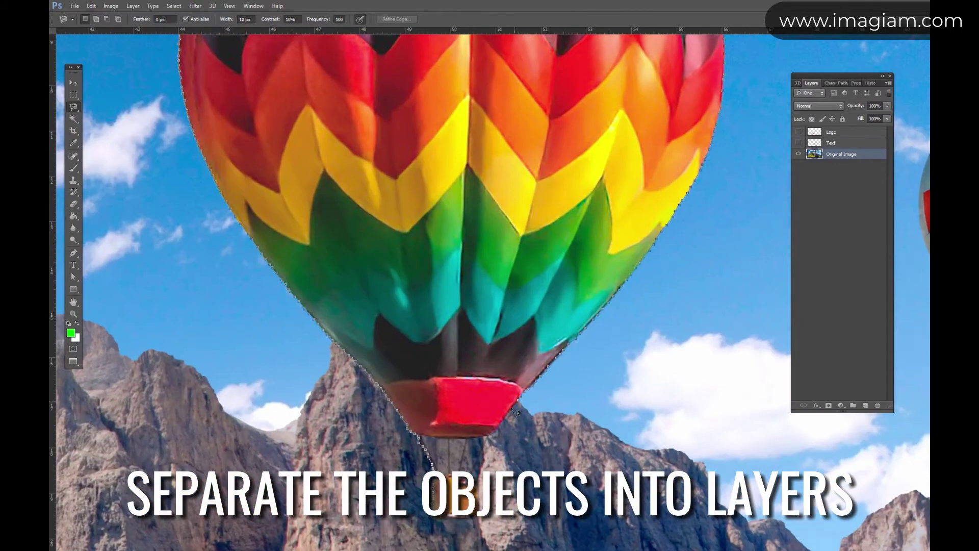
{"action": "left_click_drag", "start_coordinate": [488, 437], "coordinate": [513, 200]}
{"action": "left_click", "coordinate": [466, 286]}
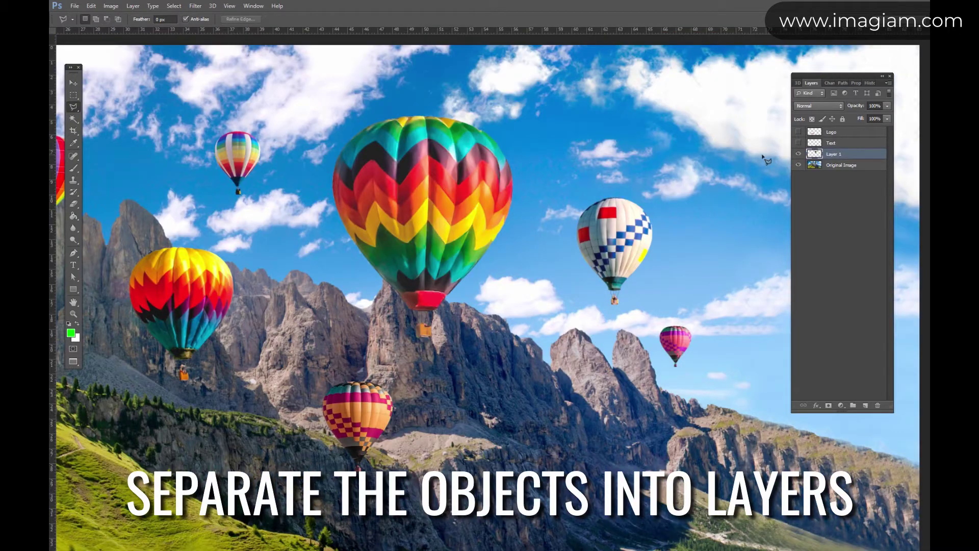
{"action": "left_click", "coordinate": [797, 165]}
{"action": "key", "text": "ctrl+minus"}
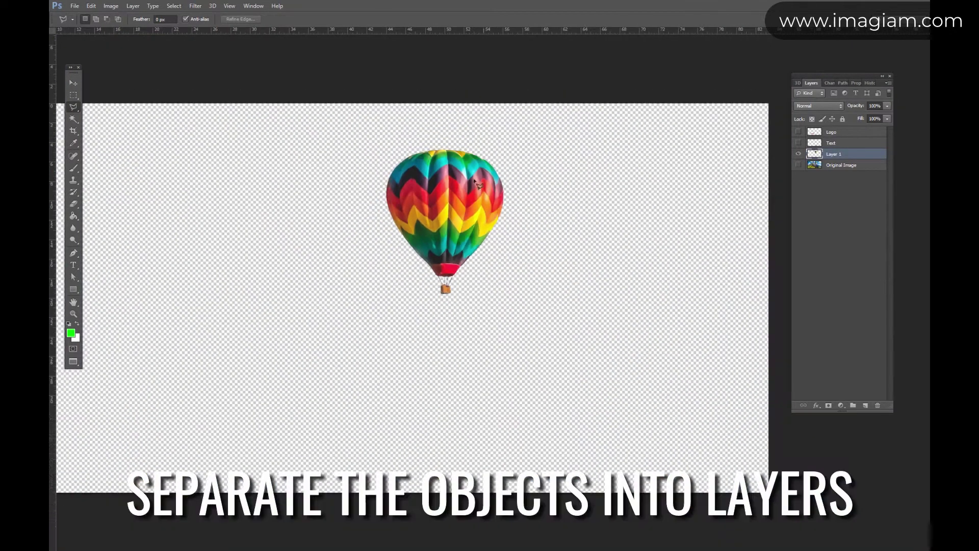
{"action": "left_click", "coordinate": [798, 165]}
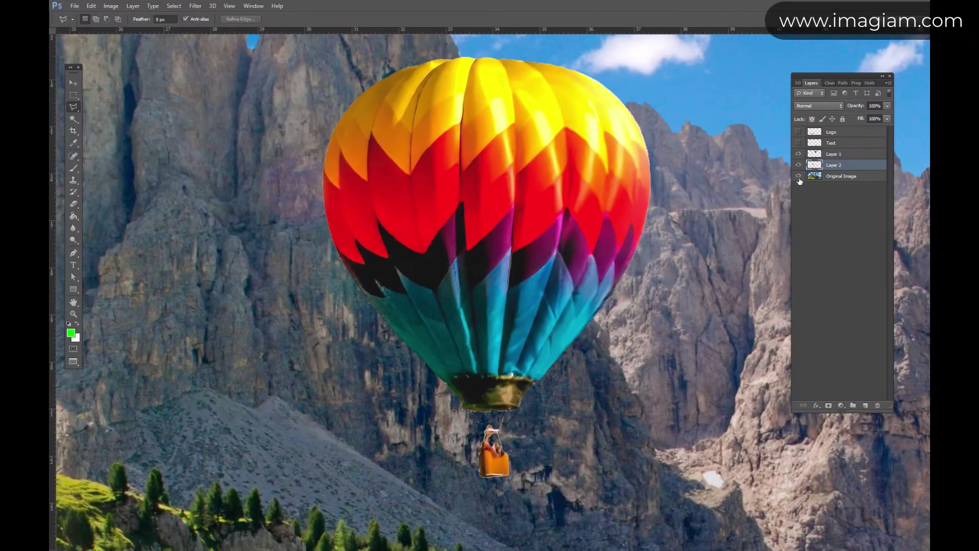
{"action": "left_click", "coordinate": [799, 177]}
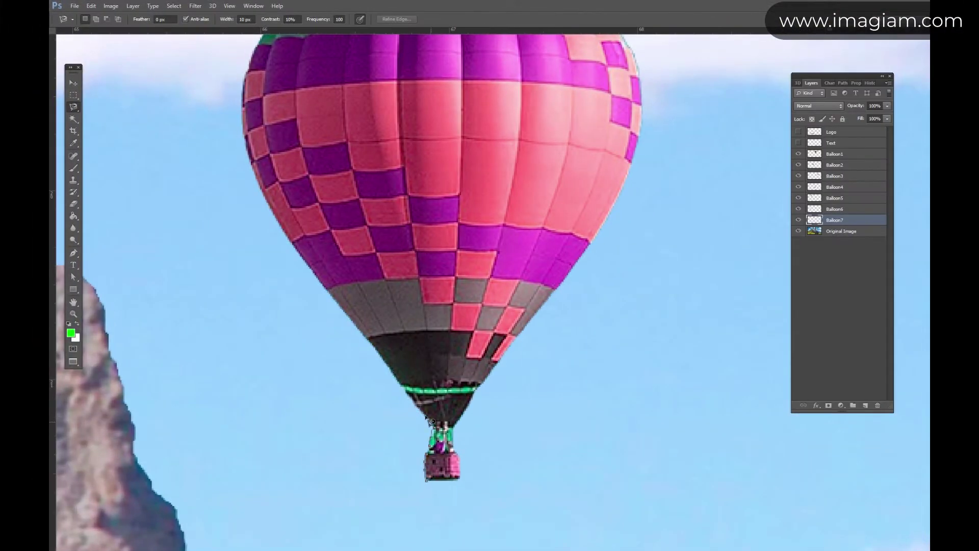
- Copy the outlined pink-and-purple balloon from the Original Image onto its own layer named Balloon8
{"action": "key", "text": "ctrl+minus"}
{"action": "scroll", "coordinate": [274, 215], "scroll_direction": "down", "scroll_amount": 3}
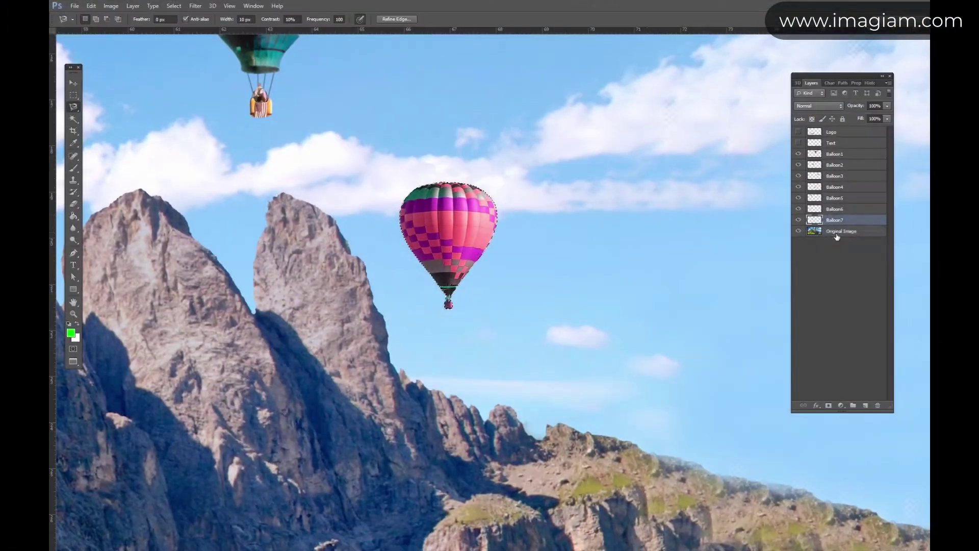
{"action": "left_click", "coordinate": [836, 233]}
{"action": "key", "text": "ctrl+j"}
{"action": "left_click", "coordinate": [797, 242]}
{"action": "double_click", "coordinate": [835, 230]}
{"action": "type", "text": "B"}
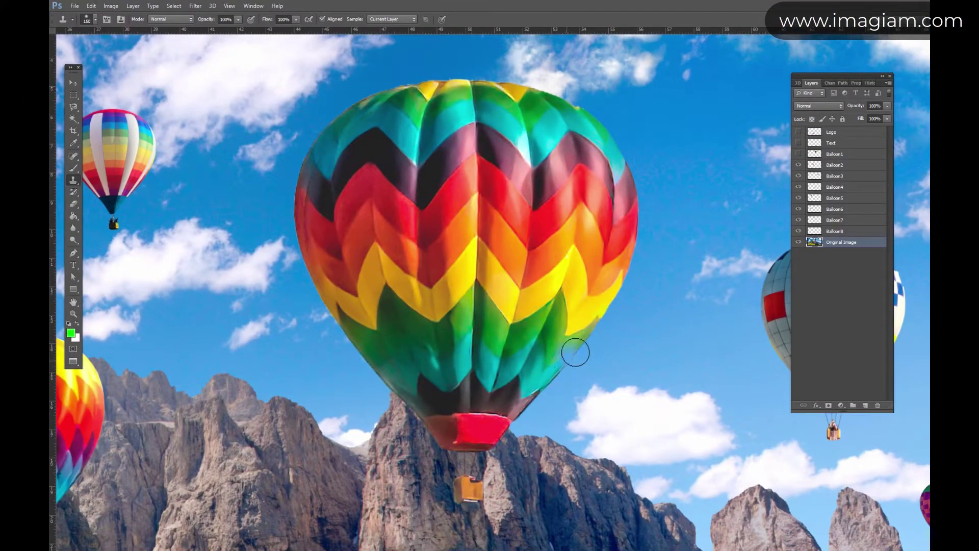
- Clone clear sky over the body of the large zigzag balloon on the Original Image layer
{"action": "mouse_move", "coordinate": [608, 299]}
{"action": "left_mouse_down"}
{"action": "mouse_move", "coordinate": [621, 171]}
{"action": "mouse_move", "coordinate": [597, 147]}
{"action": "mouse_move", "coordinate": [600, 241]}
{"action": "left_mouse_up"}
{"action": "mouse_move", "coordinate": [610, 203]}
{"action": "left_mouse_down"}
{"action": "mouse_move", "coordinate": [533, 179]}
{"action": "mouse_move", "coordinate": [592, 261]}
{"action": "mouse_move", "coordinate": [568, 421]}
{"action": "left_mouse_up"}
{"action": "left_click", "coordinate": [412, 277], "text": "alt"}
{"action": "mouse_move", "coordinate": [515, 232]}
{"action": "left_mouse_down"}
{"action": "mouse_move", "coordinate": [561, 275]}
{"action": "mouse_move", "coordinate": [591, 357]}
{"action": "left_mouse_up"}
{"action": "scroll", "coordinate": [606, 275], "scroll_direction": "down", "scroll_amount": 5}
{"action": "left_click_drag", "start_coordinate": [429, 122], "coordinate": [441, 301]}
- Clone rock and sky over the large balloon's lower part and basket to rebuild the mountain ridge behind it
{"action": "left_click", "coordinate": [224, 302], "text": "alt"}
{"action": "left_click_drag", "start_coordinate": [509, 306], "coordinate": [429, 233]}
{"action": "left_click_drag", "start_coordinate": [464, 234], "coordinate": [429, 275]}
{"action": "left_click", "coordinate": [372, 313], "text": "alt"}
{"action": "left_click_drag", "start_coordinate": [414, 331], "coordinate": [403, 260]}
{"action": "left_click", "coordinate": [511, 211], "text": "alt"}
{"action": "left_click_drag", "start_coordinate": [484, 216], "coordinate": [416, 171]}
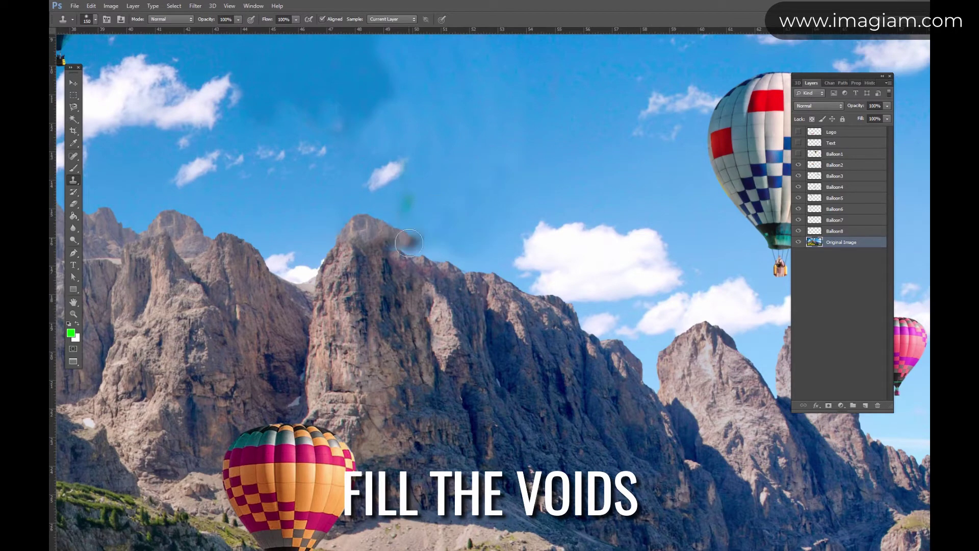
{"action": "mouse_move", "coordinate": [400, 242]}
{"action": "left_mouse_down"}
{"action": "mouse_move", "coordinate": [425, 277]}
{"action": "mouse_move", "coordinate": [446, 278]}
{"action": "left_mouse_up"}
{"action": "left_click", "coordinate": [466, 242], "text": "alt"}
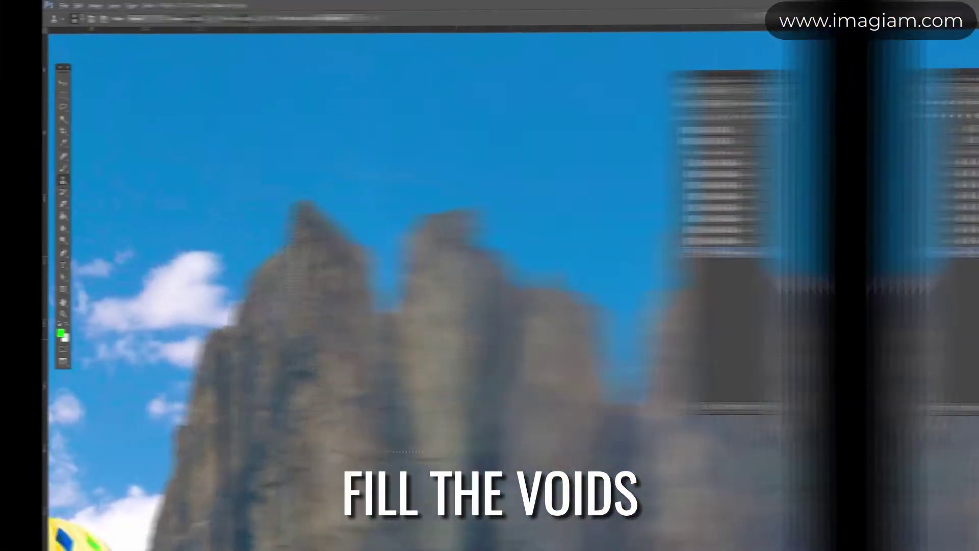
- Clone rock and sky around the tall peaks behind the rainbow balloon, and toggle the Balloons group to check the background
{"action": "mouse_move", "coordinate": [448, 316]}
{"action": "left_mouse_down"}
{"action": "mouse_move", "coordinate": [456, 271]}
{"action": "mouse_move", "coordinate": [484, 222]}
{"action": "mouse_move", "coordinate": [518, 200]}
{"action": "mouse_move", "coordinate": [508, 191]}
{"action": "left_mouse_up"}
{"action": "mouse_move", "coordinate": [373, 204]}
{"action": "left_mouse_down"}
{"action": "mouse_move", "coordinate": [431, 247]}
{"action": "mouse_move", "coordinate": [410, 197]}
{"action": "left_mouse_up"}
{"action": "left_click", "coordinate": [484, 259], "text": "alt"}
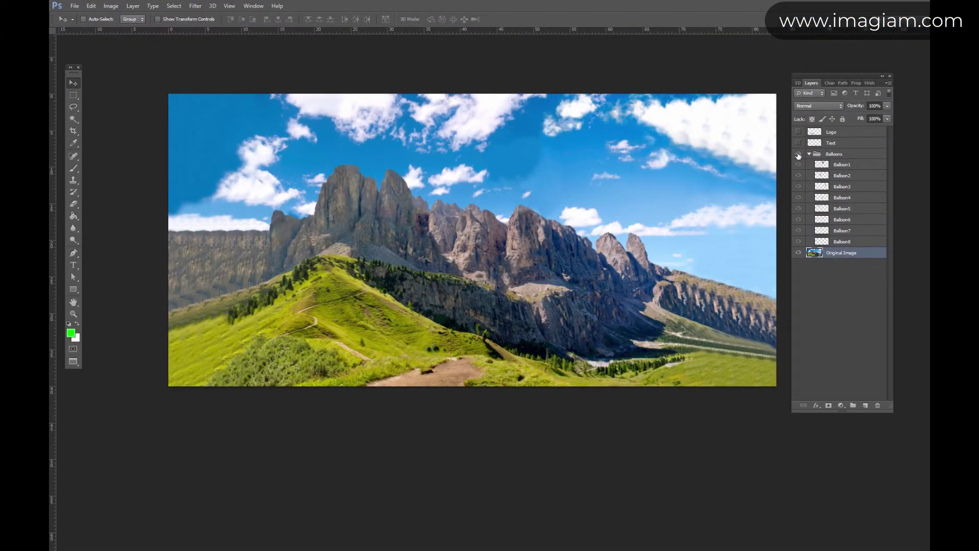
{"action": "left_click", "coordinate": [798, 154]}
{"action": "left_click", "coordinate": [798, 155]}
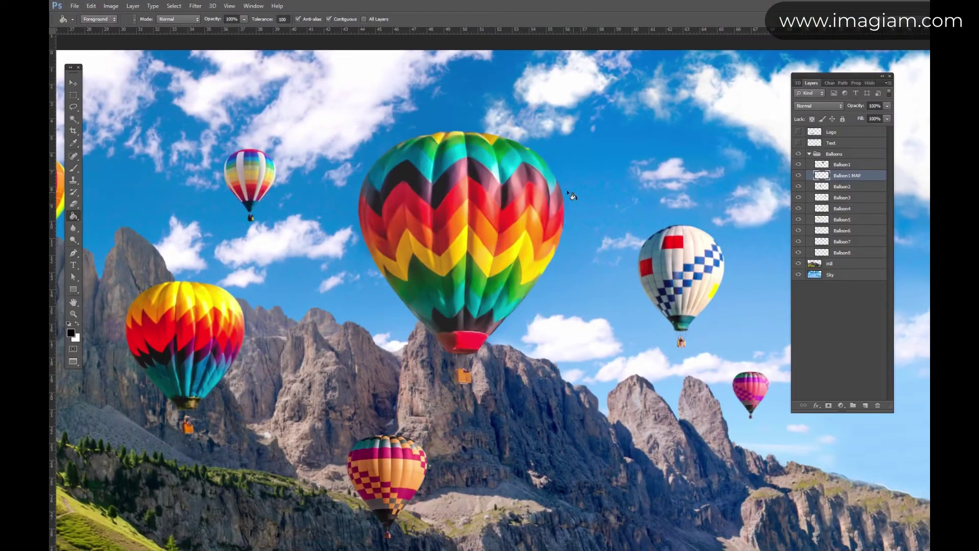
- Fill the Balloon1 MAP layer with black and hide the Balloon1 layer
{"action": "left_click", "coordinate": [577, 222]}
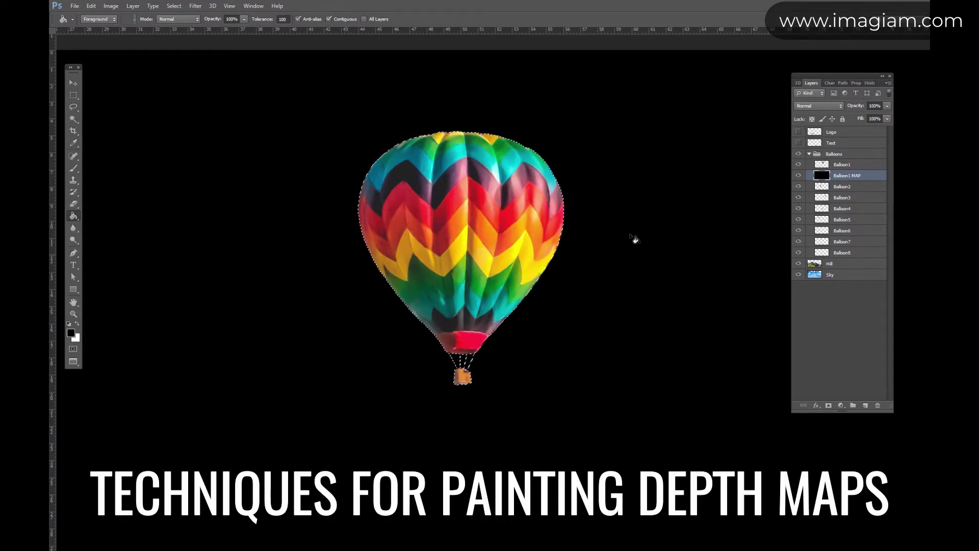
{"action": "left_click", "coordinate": [799, 165]}
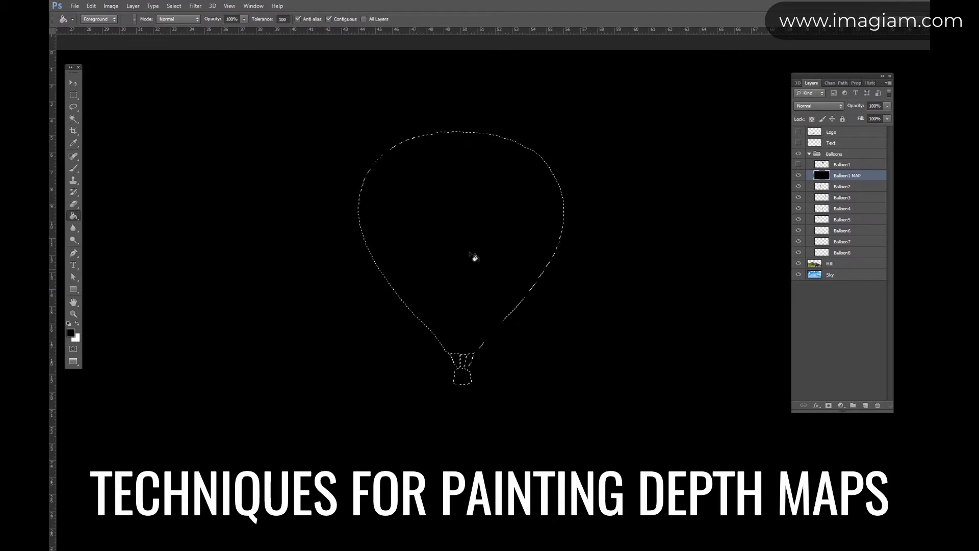
- Expand the balloon-shaped selection slightly beyond the balloon's outline
{"action": "key", "text": "o"}
{"action": "left_click", "coordinate": [173, 6]}
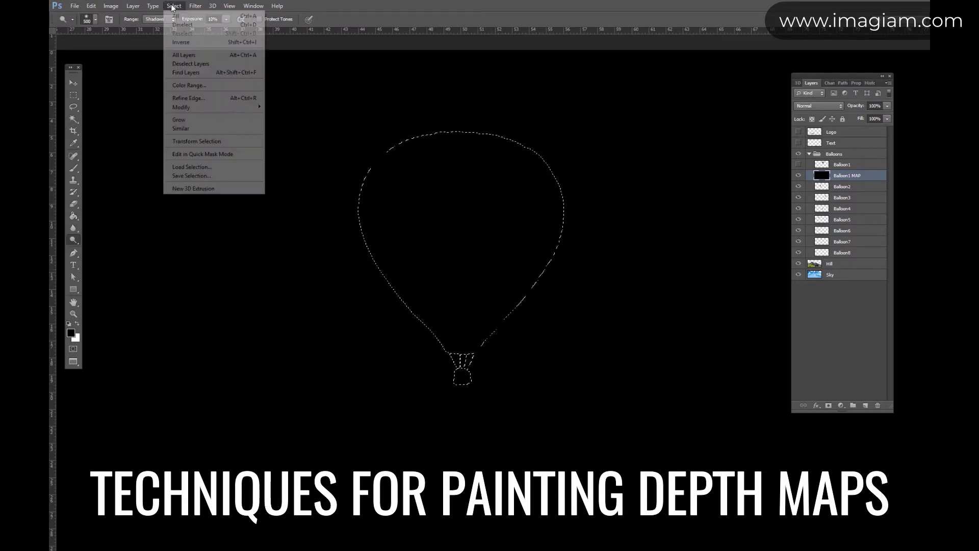
{"action": "mouse_move", "coordinate": [193, 106]}
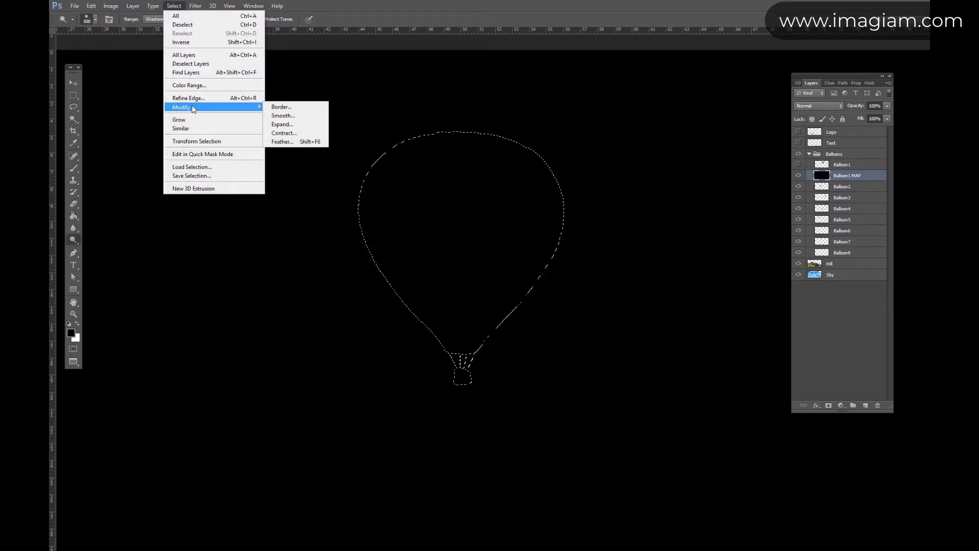
{"action": "left_click", "coordinate": [285, 125]}
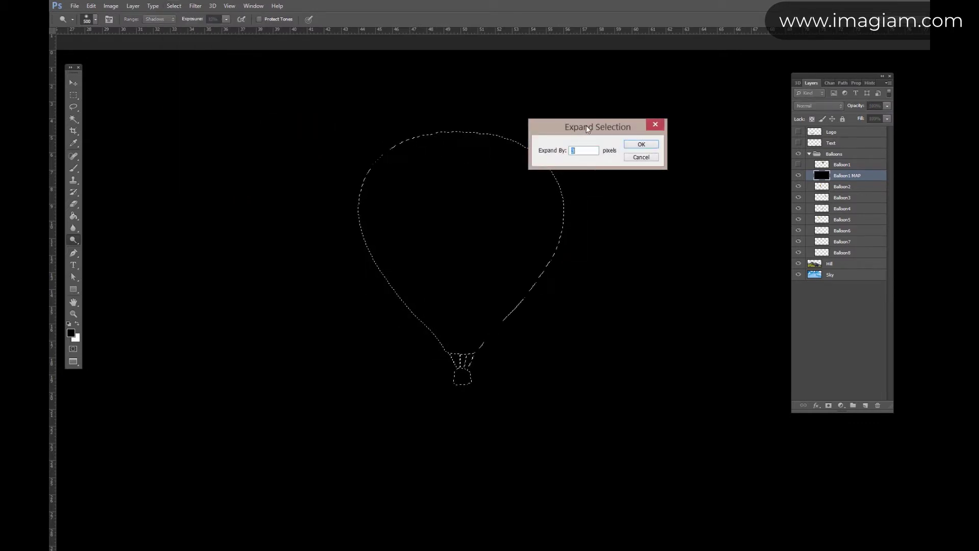
{"action": "left_click_drag", "start_coordinate": [586, 125], "coordinate": [635, 98]}
{"action": "type", "text": "4"}
{"action": "key", "text": "Return"}
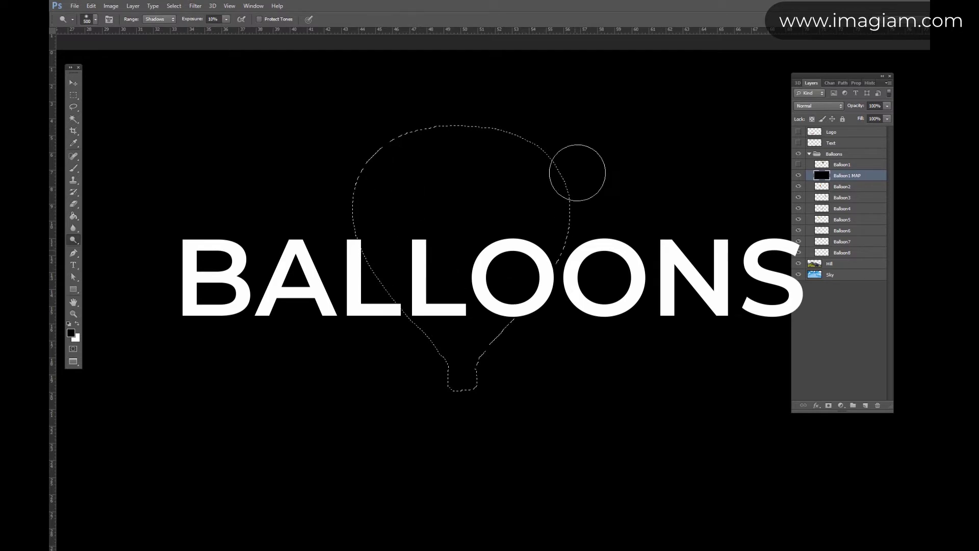
- Feather the expanded balloon selection by about 40 px using Refine Edge
{"action": "left_click", "coordinate": [174, 6]}
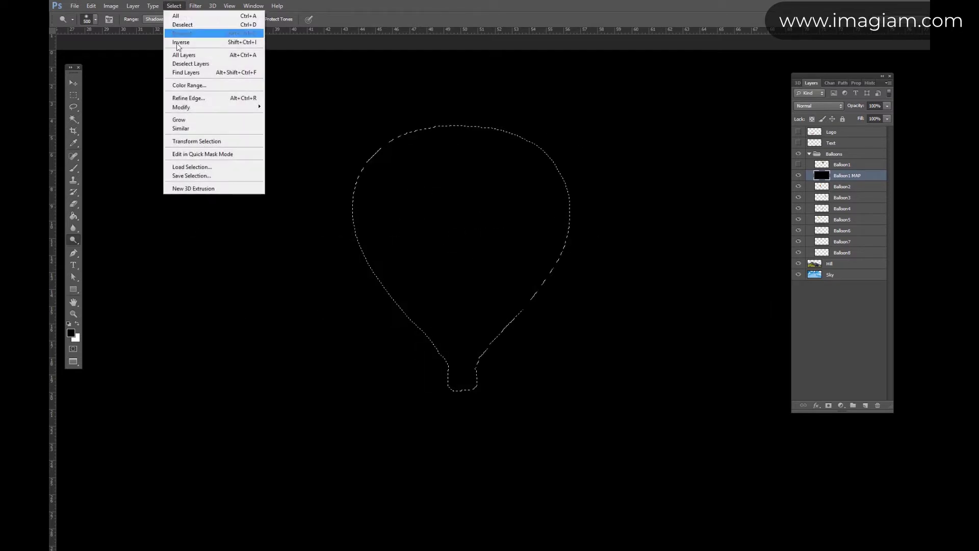
{"action": "left_click", "coordinate": [183, 99]}
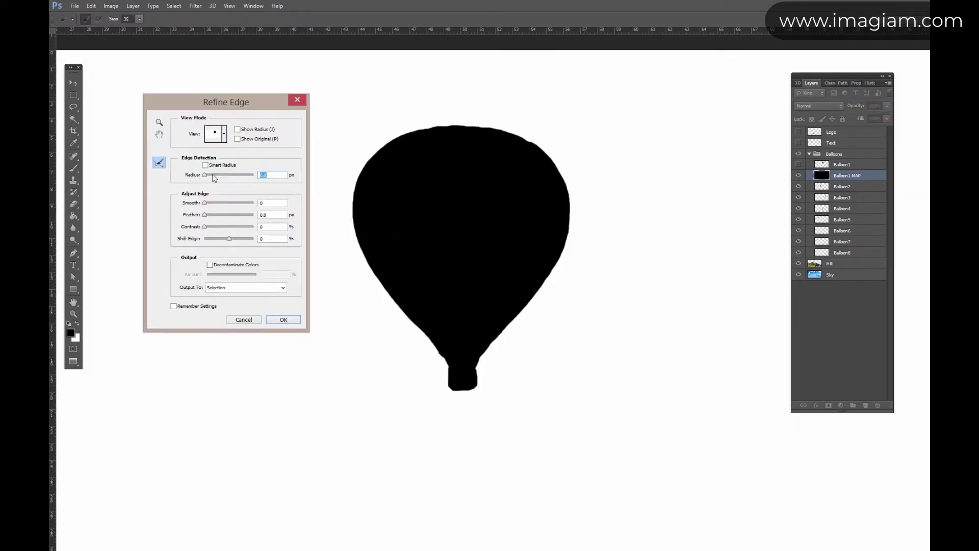
{"action": "left_click_drag", "start_coordinate": [224, 217], "coordinate": [227, 215]}
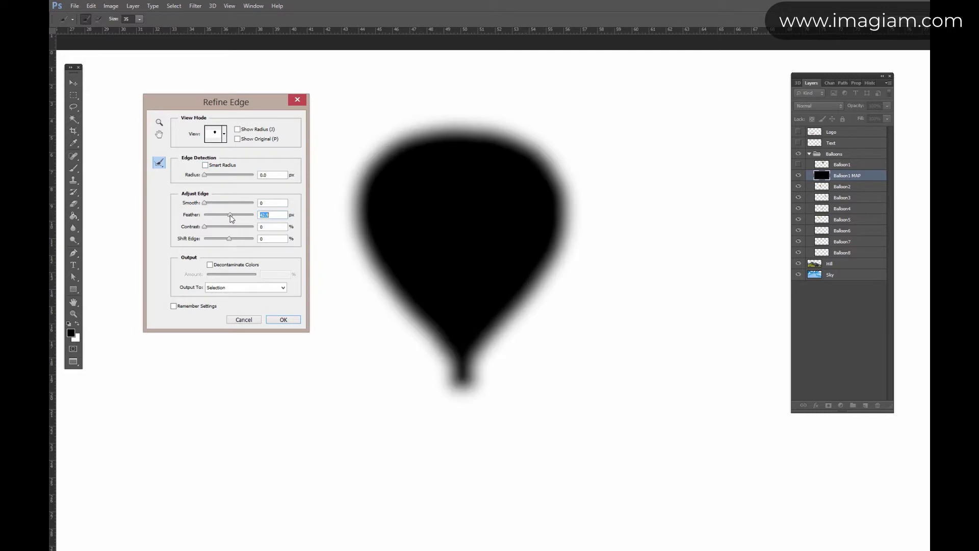
{"action": "left_click", "coordinate": [283, 319]}
{"action": "key", "text": "ctrl+minus"}
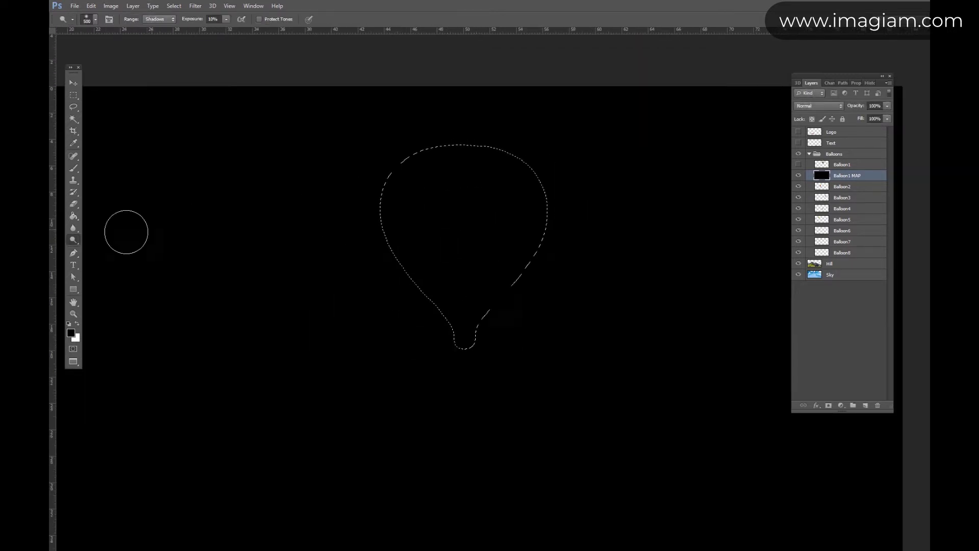
- Brighten the inside of the feathered selection on Balloon1 MAP with a greatly enlarged Dodge brush, and clear the selection
{"action": "left_click", "coordinate": [73, 242]}
{"action": "left_click", "coordinate": [72, 245]}
{"action": "key", "text": "bracketright"}
{"action": "key", "text": "bracketright"}
{"action": "key", "text": "bracketright"}
{"action": "key", "text": "bracketright"}
{"action": "key", "text": "bracketright"}
{"action": "key", "text": "bracketright"}
{"action": "key", "text": "bracketright"}
{"action": "key", "text": "bracketright"}
{"action": "key", "text": "bracketright"}
{"action": "key", "text": "bracketright"}
{"action": "mouse_move", "coordinate": [463, 109]}
{"action": "left_mouse_down"}
{"action": "mouse_move", "coordinate": [469, 333]}
{"action": "mouse_move", "coordinate": [466, 121]}
{"action": "mouse_move", "coordinate": [467, 266]}
{"action": "mouse_move", "coordinate": [430, 198]}
{"action": "mouse_move", "coordinate": [482, 209]}
{"action": "mouse_move", "coordinate": [465, 250]}
{"action": "mouse_move", "coordinate": [423, 209]}
{"action": "mouse_move", "coordinate": [487, 202]}
{"action": "mouse_move", "coordinate": [498, 235]}
{"action": "mouse_move", "coordinate": [430, 226]}
{"action": "mouse_move", "coordinate": [497, 214]}
{"action": "mouse_move", "coordinate": [494, 237]}
{"action": "mouse_move", "coordinate": [409, 188]}
{"action": "mouse_move", "coordinate": [407, 276]}
{"action": "mouse_move", "coordinate": [480, 294]}
{"action": "mouse_move", "coordinate": [442, 194]}
{"action": "left_mouse_up"}
{"action": "key", "text": "ctrl+d"}
- Lower the Dodge exposure to 7% and brighten the balloon shape on the map with a 1400 px brush
{"action": "key", "text": "bracketleft"}
{"action": "key", "text": "bracketleft"}
{"action": "key", "text": "bracketleft"}
{"action": "key", "text": "bracketleft"}
{"action": "key", "text": "bracketleft"}
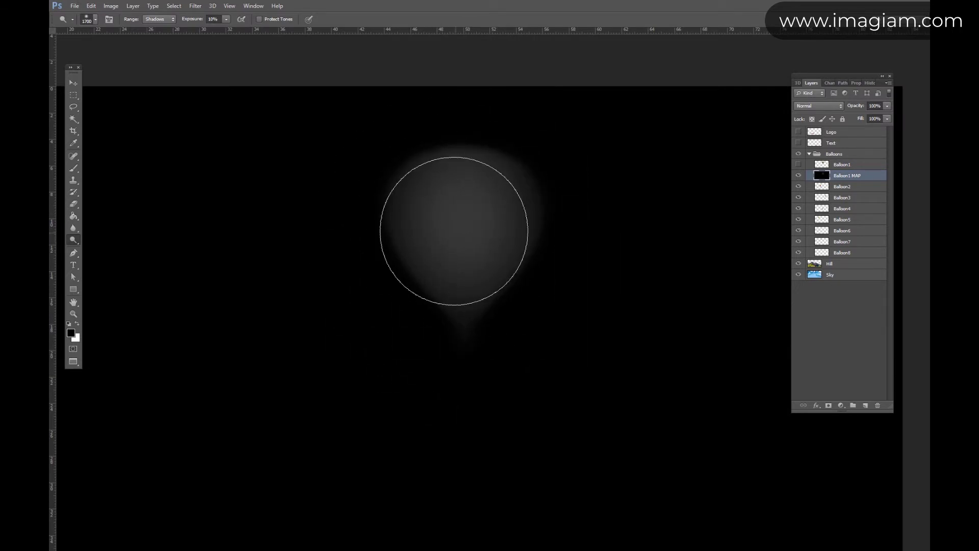
{"action": "left_click", "coordinate": [225, 20]}
{"action": "left_click_drag", "start_coordinate": [225, 29], "coordinate": [224, 30]}
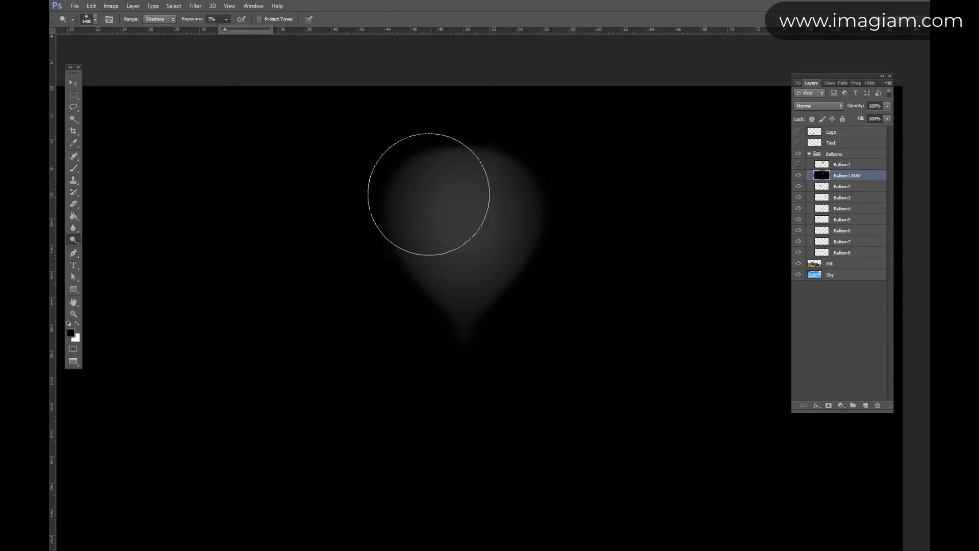
{"action": "mouse_move", "coordinate": [506, 263]}
{"action": "left_mouse_down"}
{"action": "mouse_move", "coordinate": [458, 269]}
{"action": "mouse_move", "coordinate": [412, 236]}
{"action": "mouse_move", "coordinate": [409, 194]}
{"action": "mouse_move", "coordinate": [462, 181]}
{"action": "mouse_move", "coordinate": [463, 161]}
{"action": "mouse_move", "coordinate": [495, 160]}
{"action": "mouse_move", "coordinate": [520, 211]}
{"action": "mouse_move", "coordinate": [515, 247]}
{"action": "mouse_move", "coordinate": [473, 283]}
{"action": "mouse_move", "coordinate": [440, 277]}
{"action": "mouse_move", "coordinate": [400, 213]}
{"action": "mouse_move", "coordinate": [415, 185]}
{"action": "mouse_move", "coordinate": [465, 285]}
{"action": "left_mouse_up"}
- Show the Balloon1 layer over its depth map to compare their shapes, and hide it again
{"action": "left_click", "coordinate": [798, 164]}
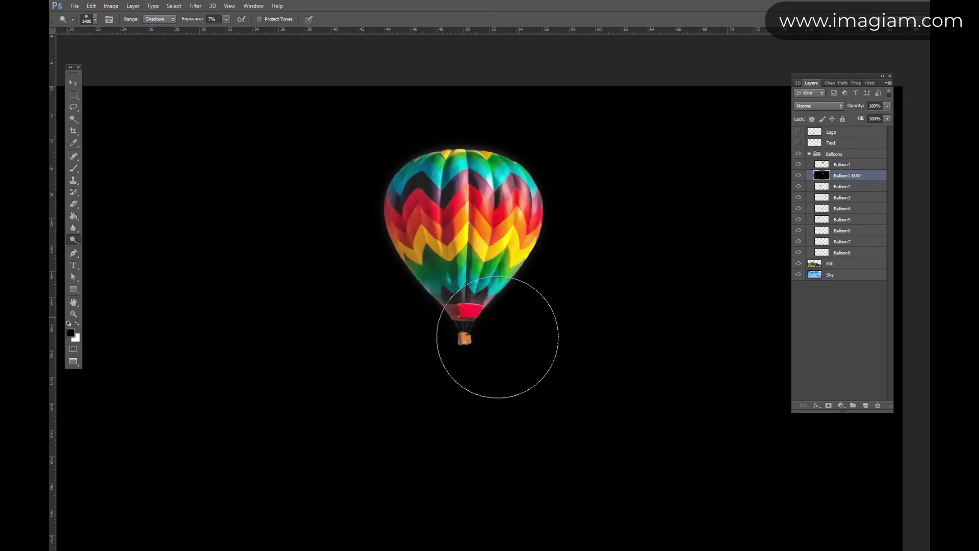
{"action": "scroll", "coordinate": [464, 341], "scroll_direction": "up", "scroll_amount": 2}
{"action": "left_click", "coordinate": [799, 165]}
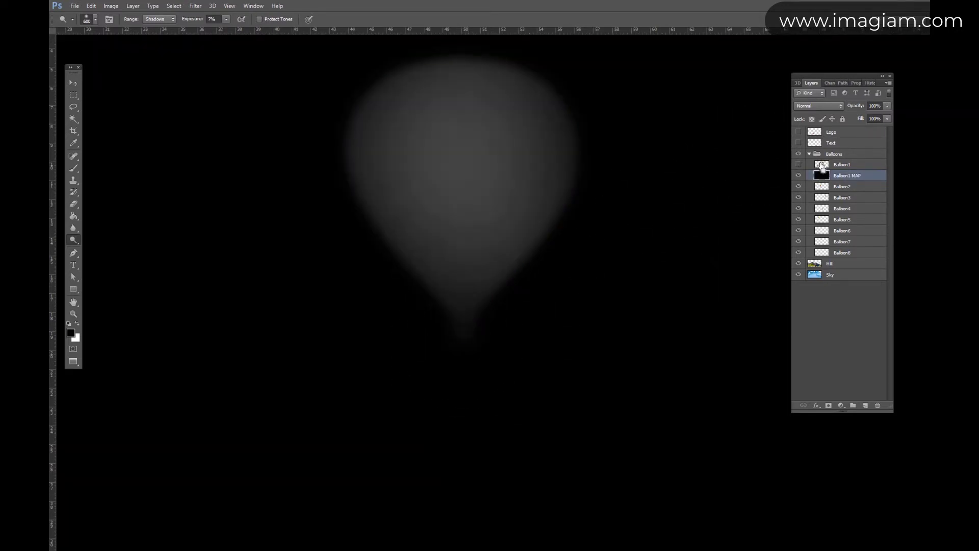
- Brighten the neck and basket area of the balloon's depth map with a 300 px Dodge brush
{"action": "key", "text": "bracketleft"}
{"action": "key", "text": "bracketleft"}
{"action": "key", "text": "bracketleft"}
{"action": "scroll", "coordinate": [464, 301], "scroll_direction": "up", "scroll_amount": 2}
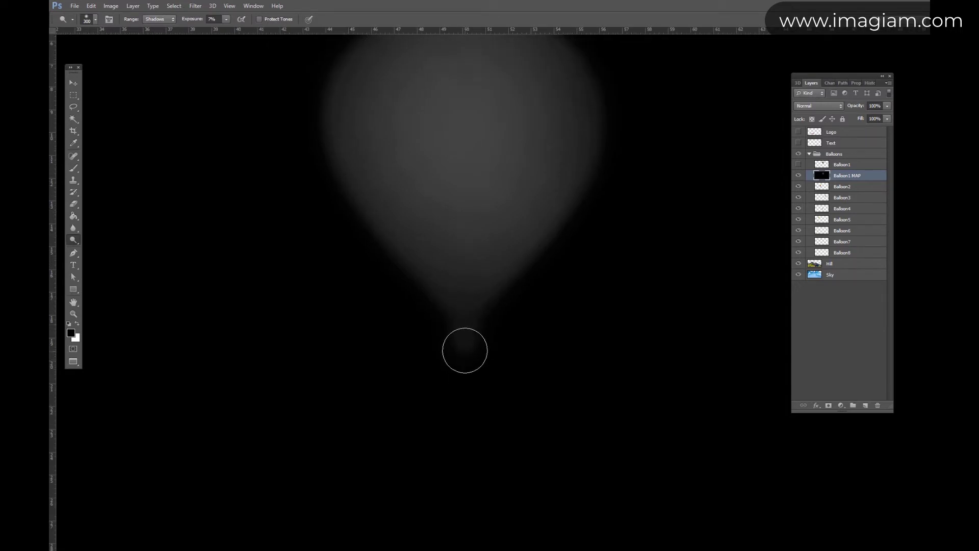
{"action": "scroll", "coordinate": [597, 264], "scroll_direction": "down", "scroll_amount": 3}
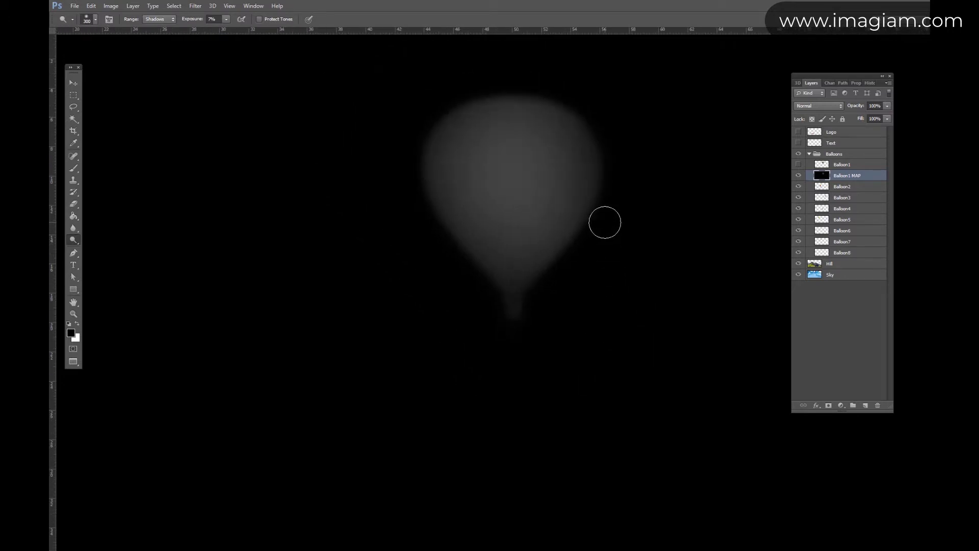
- Toggle the Balloon1 layer to examine how the retouched basket area of the map aligns with the balloon image
{"action": "left_click_drag", "start_coordinate": [620, 222], "coordinate": [561, 288]}
{"action": "left_click", "coordinate": [799, 165]}
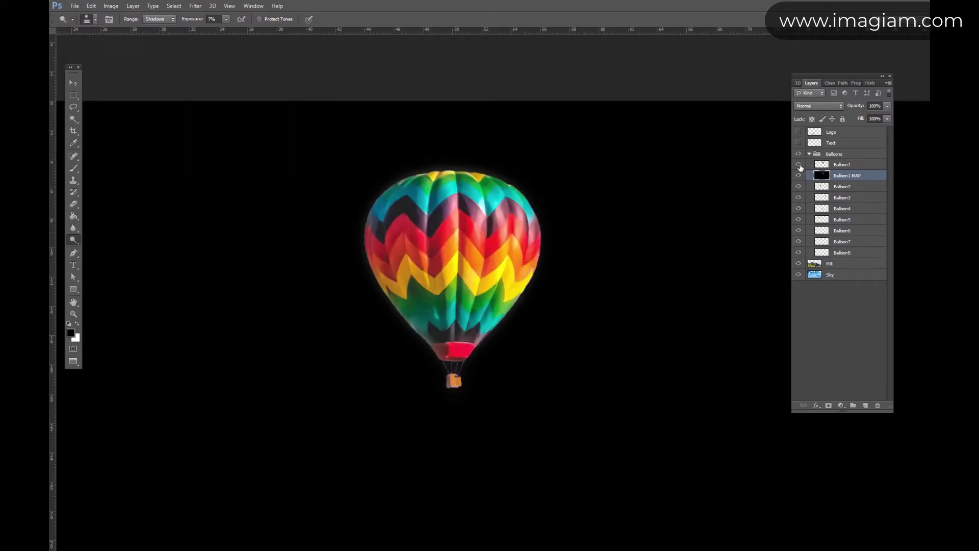
{"action": "left_click", "coordinate": [799, 165]}
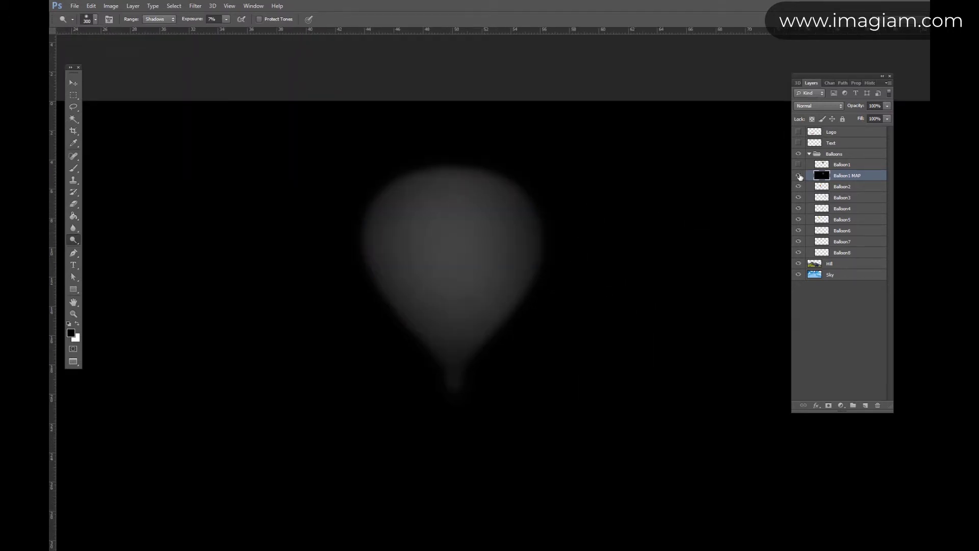
- Hide the Balloon1 depth map and show the Balloon1 image layer again
{"action": "left_click", "coordinate": [798, 175]}
{"action": "left_click", "coordinate": [799, 165]}
{"action": "scroll", "coordinate": [566, 214], "scroll_direction": "down", "scroll_amount": 3}
{"action": "left_click_drag", "start_coordinate": [560, 207], "coordinate": [632, 137]}
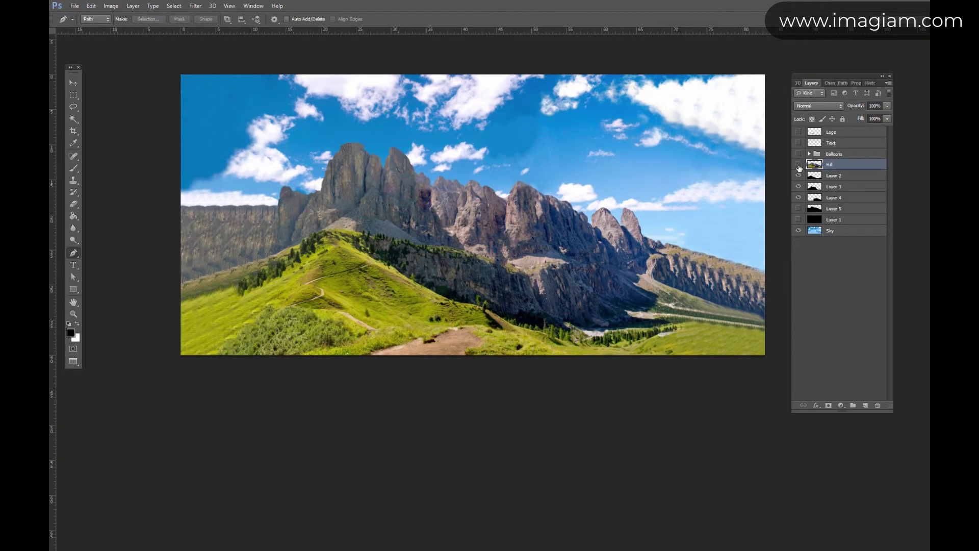
- Hide the Hill layer and show the black Layer 5 and Layer 1 shapes
{"action": "left_click", "coordinate": [799, 165]}
{"action": "left_click", "coordinate": [798, 219]}
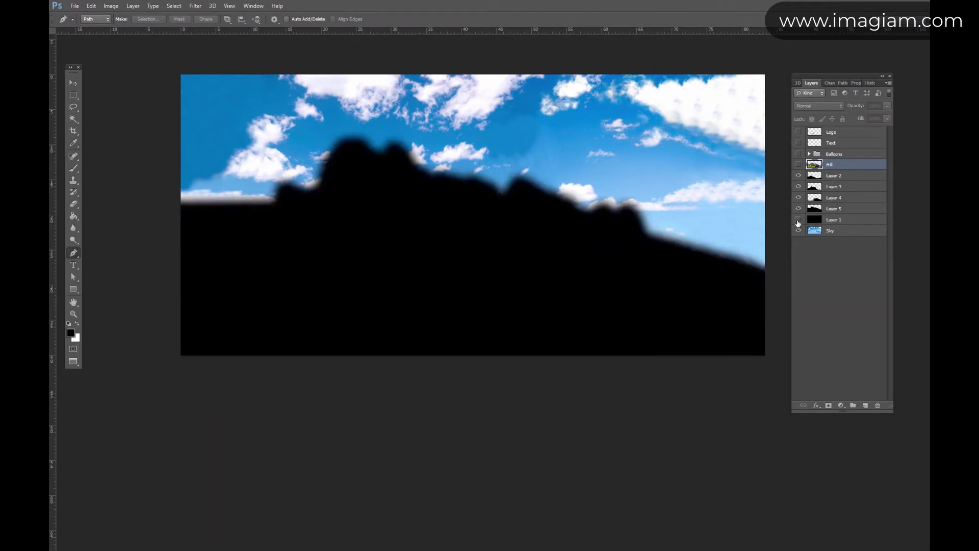
{"action": "left_click", "coordinate": [799, 220]}
- Lighten the foreground hill shape on Layer 2 by raising its black output level with Levels
{"action": "left_click", "coordinate": [111, 6]}
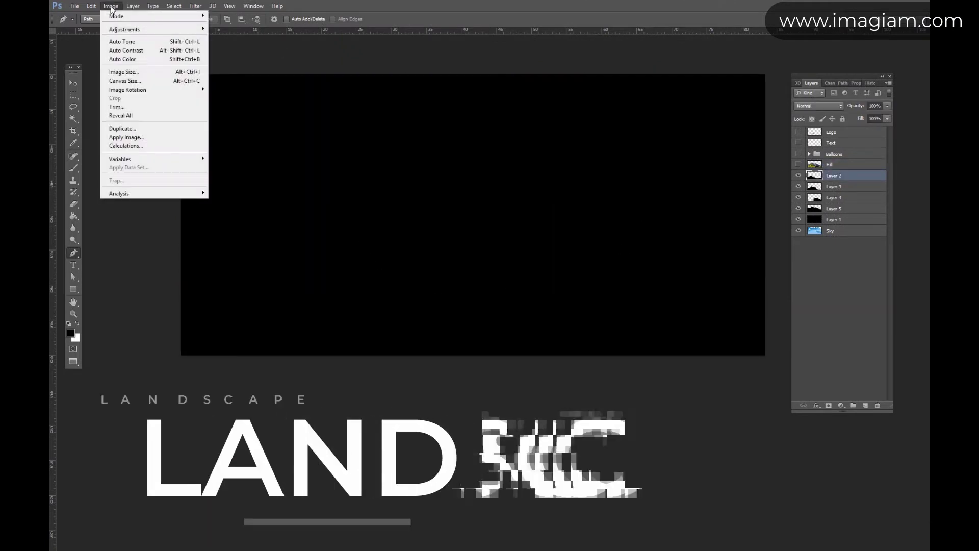
{"action": "mouse_move", "coordinate": [125, 28]}
{"action": "left_click", "coordinate": [235, 37]}
{"action": "left_click_drag", "start_coordinate": [736, 57], "coordinate": [724, 57]}
{"action": "left_click_drag", "start_coordinate": [664, 193], "coordinate": [674, 196]}
{"action": "left_click", "coordinate": [811, 67]}
- Set the black output level of the middle ridge on Layer 3 to 22 with Levels
{"action": "left_click", "coordinate": [815, 186]}
{"action": "left_click", "coordinate": [110, 5]}
{"action": "mouse_move", "coordinate": [125, 28]}
{"action": "left_click", "coordinate": [234, 36]}
{"action": "left_click_drag", "start_coordinate": [663, 192], "coordinate": [674, 197]}
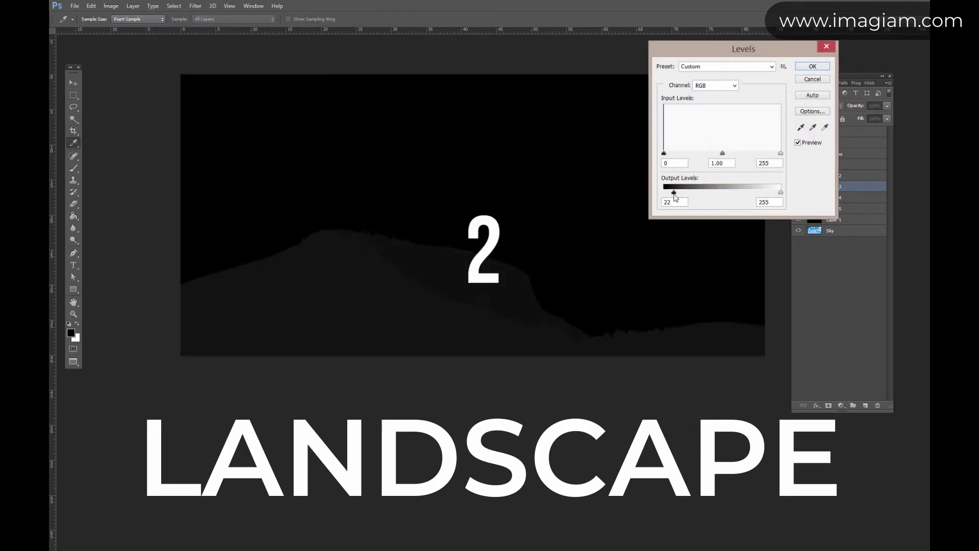
{"action": "left_click", "coordinate": [811, 67]}
- Apply Levels to Layer 2 again to make the foreground hill a lighter grey than the middle ridge
{"action": "left_click", "coordinate": [815, 175]}
{"action": "left_click", "coordinate": [111, 6]}
{"action": "mouse_move", "coordinate": [125, 28]}
{"action": "left_click", "coordinate": [235, 37]}
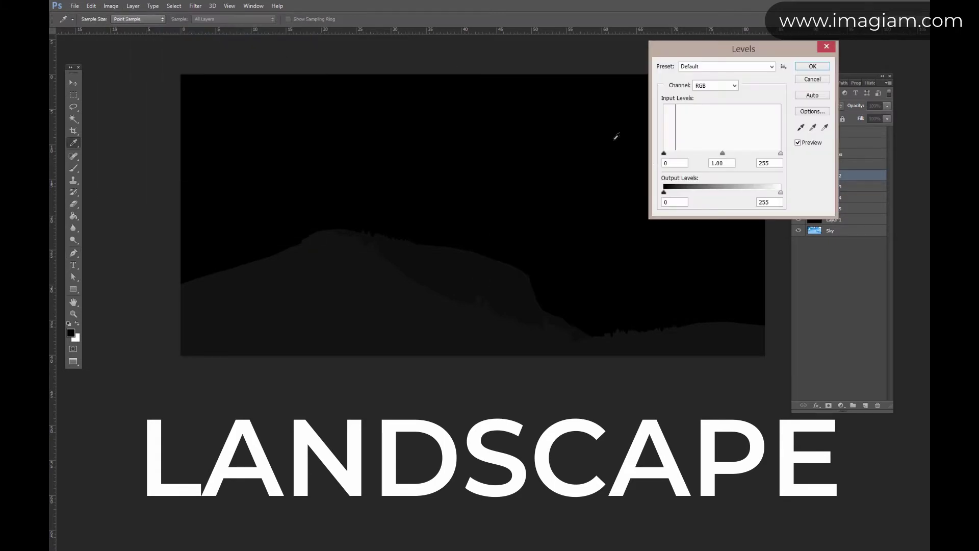
{"action": "left_click_drag", "start_coordinate": [664, 192], "coordinate": [673, 194]}
{"action": "left_click", "coordinate": [812, 66]}
- Apply Levels to Layer 3 a second time to lighten the middle ridge's grey further
{"action": "left_click", "coordinate": [815, 187]}
{"action": "left_click", "coordinate": [111, 5]}
{"action": "mouse_move", "coordinate": [124, 28]}
{"action": "left_click", "coordinate": [237, 36]}
{"action": "left_click_drag", "start_coordinate": [666, 192], "coordinate": [674, 193]}
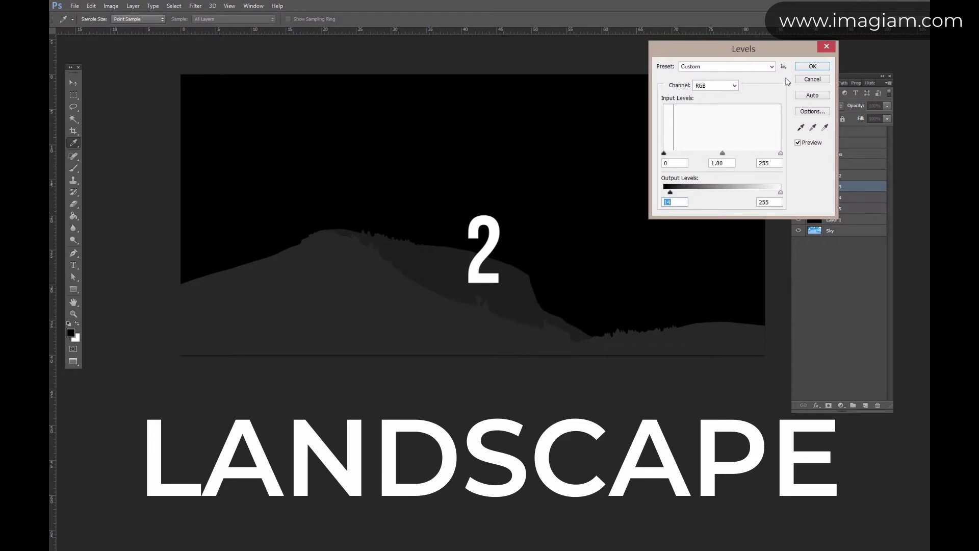
{"action": "left_click", "coordinate": [811, 66]}
- Turn the black valley slope on Layer 4 dark grey by raising its black output level with Levels
{"action": "left_click", "coordinate": [816, 197]}
{"action": "left_click", "coordinate": [111, 6]}
{"action": "mouse_move", "coordinate": [122, 29]}
{"action": "left_click", "coordinate": [237, 37]}
{"action": "left_click_drag", "start_coordinate": [666, 192], "coordinate": [674, 193]}
{"action": "left_click", "coordinate": [811, 67]}
- Lighten the background mountain silhouette on Layer 5 from black to dark grey with Levels
{"action": "left_click", "coordinate": [816, 208]}
{"action": "left_click", "coordinate": [110, 6]}
{"action": "mouse_move", "coordinate": [122, 30]}
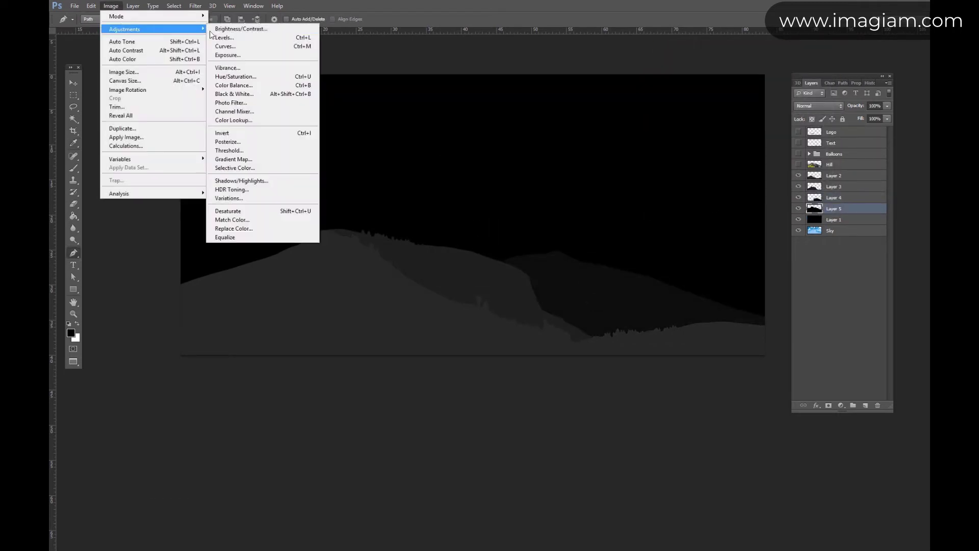
{"action": "left_click", "coordinate": [237, 37]}
{"action": "left_click_drag", "start_coordinate": [665, 192], "coordinate": [673, 194]}
{"action": "key", "text": "Return"}
{"action": "key", "text": "p"}
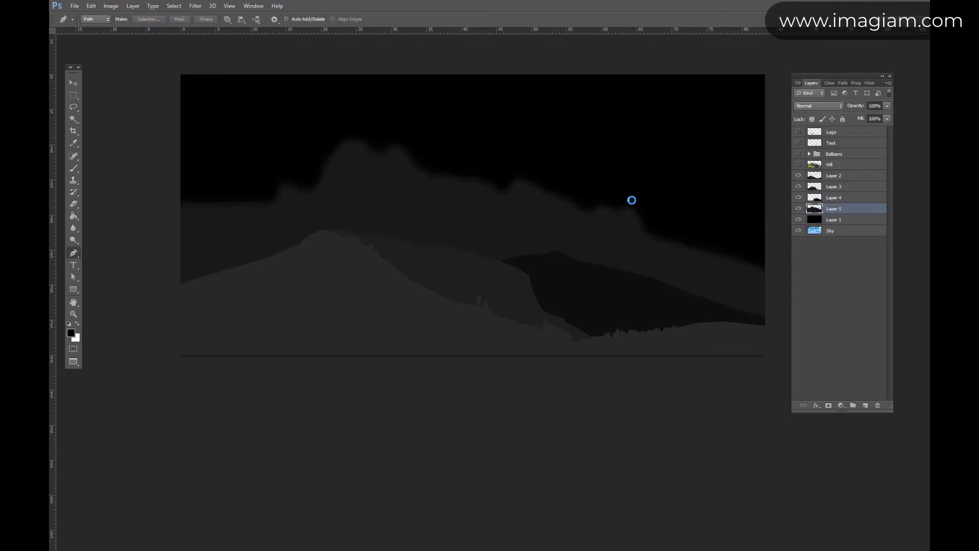
- Select the foreground hill shape's layer on the canvas and lighten its grey once more with Levels
{"action": "key", "text": "v"}
{"action": "right_click", "coordinate": [378, 305]}
{"action": "left_click", "coordinate": [395, 309]}
{"action": "left_click", "coordinate": [111, 6]}
{"action": "mouse_move", "coordinate": [130, 30]}
{"action": "left_click", "coordinate": [224, 37]}
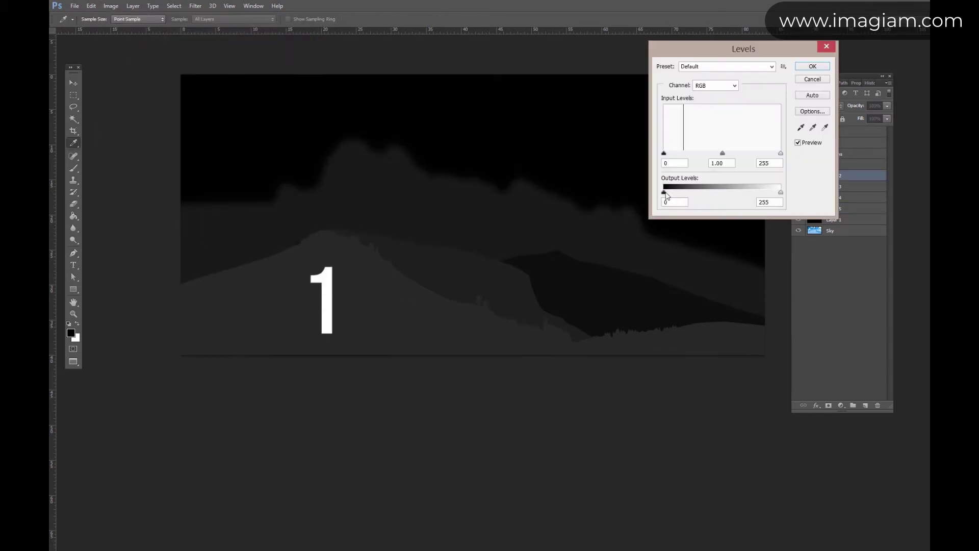
{"action": "left_click_drag", "start_coordinate": [664, 193], "coordinate": [675, 193]}
{"action": "key", "text": "Return"}
- Select the middle ridge's layer on the canvas and lighten its grey slightly with Levels
{"action": "right_click", "coordinate": [479, 256]}
{"action": "left_click", "coordinate": [497, 260]}
{"action": "left_click", "coordinate": [111, 6]}
{"action": "mouse_move", "coordinate": [122, 30]}
{"action": "left_click", "coordinate": [237, 38]}
{"action": "left_click_drag", "start_coordinate": [664, 192], "coordinate": [670, 194]}
{"action": "key", "text": "Return"}
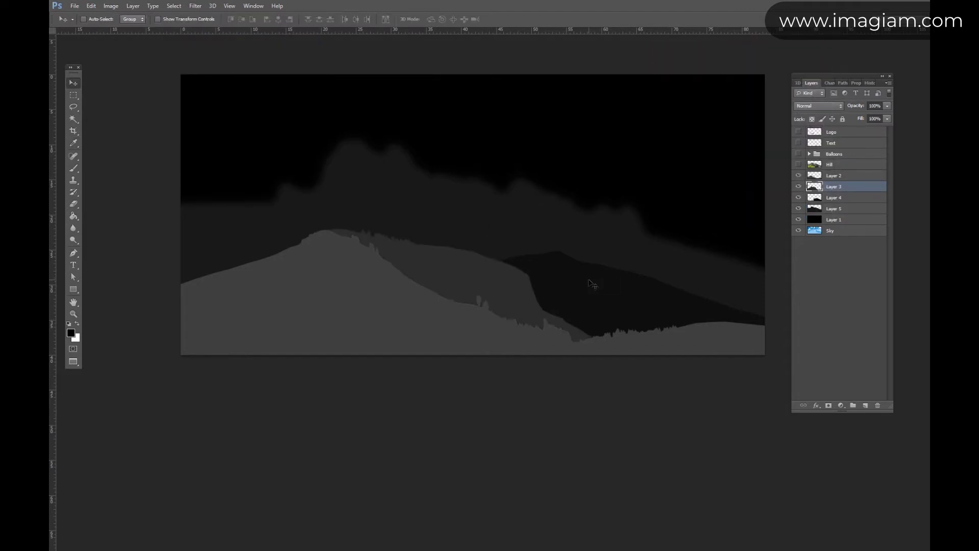
- Select the valley slope's layer on the canvas and set its black output level to 13 with Levels
{"action": "right_click", "coordinate": [624, 279], "text": "ctrl"}
{"action": "left_click", "coordinate": [653, 286]}
{"action": "left_click", "coordinate": [111, 5]}
{"action": "mouse_move", "coordinate": [121, 30]}
{"action": "left_click", "coordinate": [237, 37]}
{"action": "left_click_drag", "start_coordinate": [664, 192], "coordinate": [670, 192]}
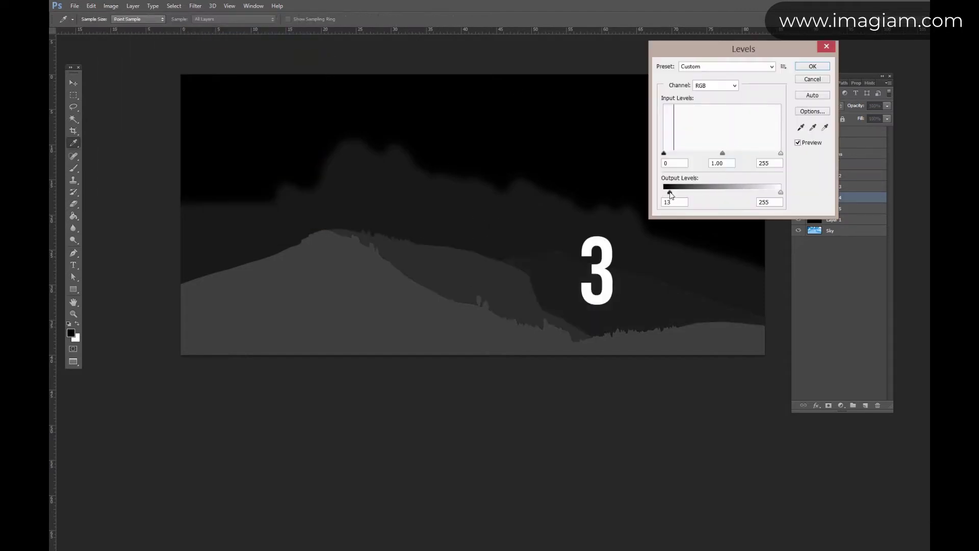
{"action": "left_click", "coordinate": [802, 66]}
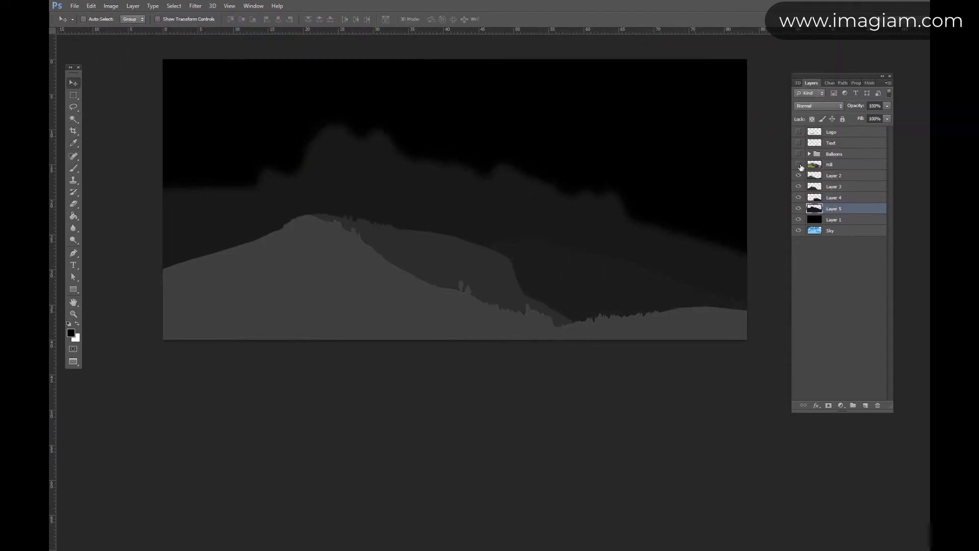
- Toggle the Hill image to compare it with the depth layers, and rename those layers 1 to 5 from front to back
{"action": "left_click", "coordinate": [798, 164]}
{"action": "left_click", "coordinate": [798, 164]}
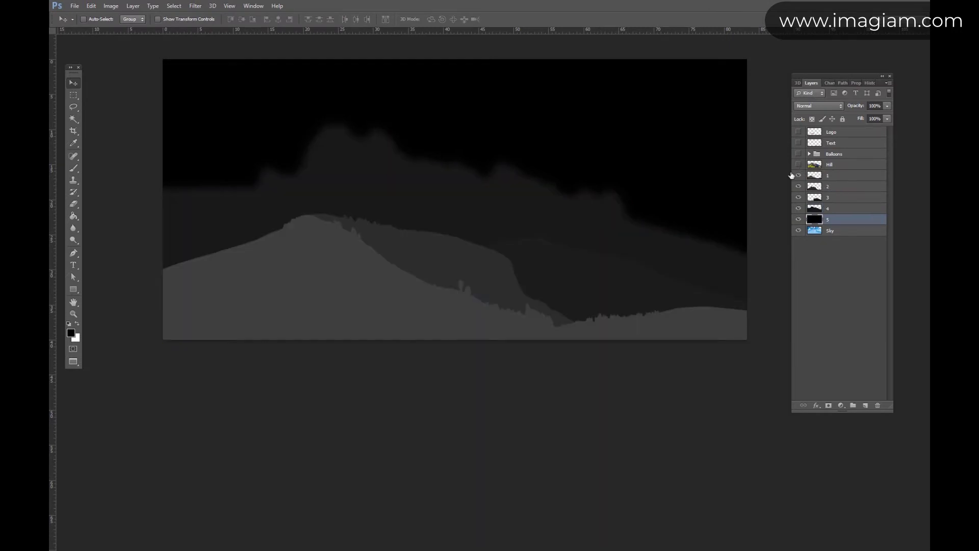
- Brighten the foreground hill on layer 1 with a 1200 px Dodge brush on the shadows at 7% exposure
{"action": "left_click", "coordinate": [816, 176]}
{"action": "left_click", "coordinate": [74, 239]}
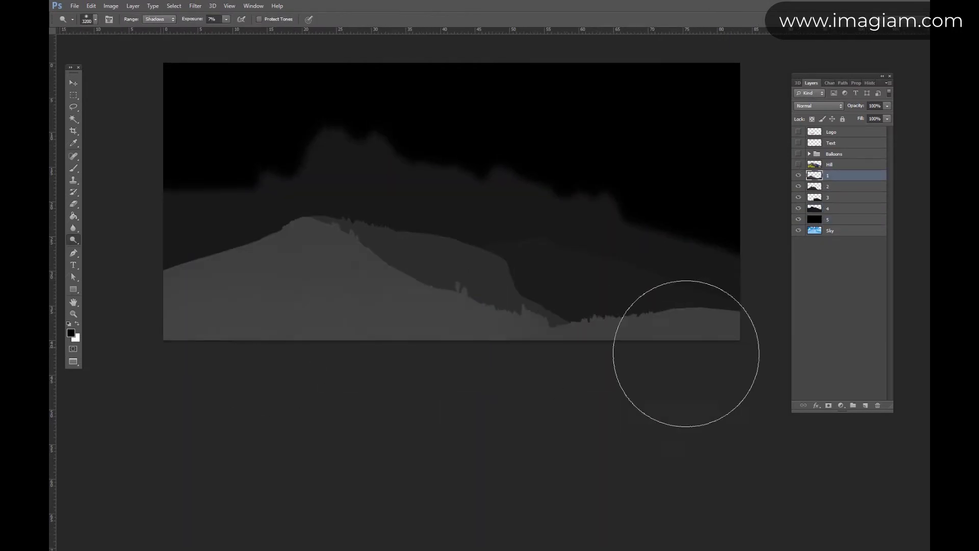
{"action": "mouse_move", "coordinate": [301, 352]}
{"action": "left_mouse_down"}
{"action": "mouse_move", "coordinate": [286, 304]}
{"action": "mouse_move", "coordinate": [301, 278]}
{"action": "mouse_move", "coordinate": [190, 322]}
{"action": "mouse_move", "coordinate": [253, 339]}
{"action": "mouse_move", "coordinate": [415, 349]}
{"action": "mouse_move", "coordinate": [301, 268]}
{"action": "mouse_move", "coordinate": [327, 322]}
{"action": "left_mouse_up"}
- Set the Dodge exposure to 17% and brighten the middle ridge on layer 2 with a smaller brush
{"action": "key", "text": "bracketleft"}
{"action": "key", "text": "bracketleft"}
{"action": "key", "text": "bracketleft"}
{"action": "key", "text": "bracketleft"}
{"action": "key", "text": "bracketleft"}
{"action": "key", "text": "bracketleft"}
{"action": "key", "text": "bracketleft"}
{"action": "key", "text": "bracketleft"}
{"action": "key", "text": "bracketleft"}
{"action": "key", "text": "bracketleft"}
{"action": "key", "text": "1"}
{"action": "key", "text": "7"}
{"action": "key", "text": "alt+bracketleft"}
{"action": "left_click", "coordinate": [449, 292]}
{"action": "mouse_move", "coordinate": [449, 293]}
{"action": "left_mouse_down"}
{"action": "mouse_move", "coordinate": [317, 296]}
{"action": "mouse_move", "coordinate": [323, 255]}
{"action": "mouse_move", "coordinate": [310, 228]}
{"action": "mouse_move", "coordinate": [526, 350]}
{"action": "mouse_move", "coordinate": [559, 310]}
{"action": "left_mouse_up"}
- Lower the Dodge exposure to 5% and brighten the valley slope on layer 3, adjusting the brush size between strokes
{"action": "key", "text": "0"}
{"action": "key", "text": "5"}
{"action": "key", "text": "alt+bracketleft"}
{"action": "mouse_move", "coordinate": [511, 289]}
{"action": "left_mouse_down"}
{"action": "mouse_move", "coordinate": [478, 272]}
{"action": "mouse_move", "coordinate": [509, 299]}
{"action": "left_mouse_up"}
{"action": "key", "text": "bracketleft"}
{"action": "key", "text": "bracketleft"}
{"action": "key", "text": "bracketleft"}
{"action": "key", "text": "bracketleft"}
{"action": "key", "text": "bracketleft"}
{"action": "key", "text": "bracketleft"}
{"action": "key", "text": "bracketleft"}
{"action": "key", "text": "bracketleft"}
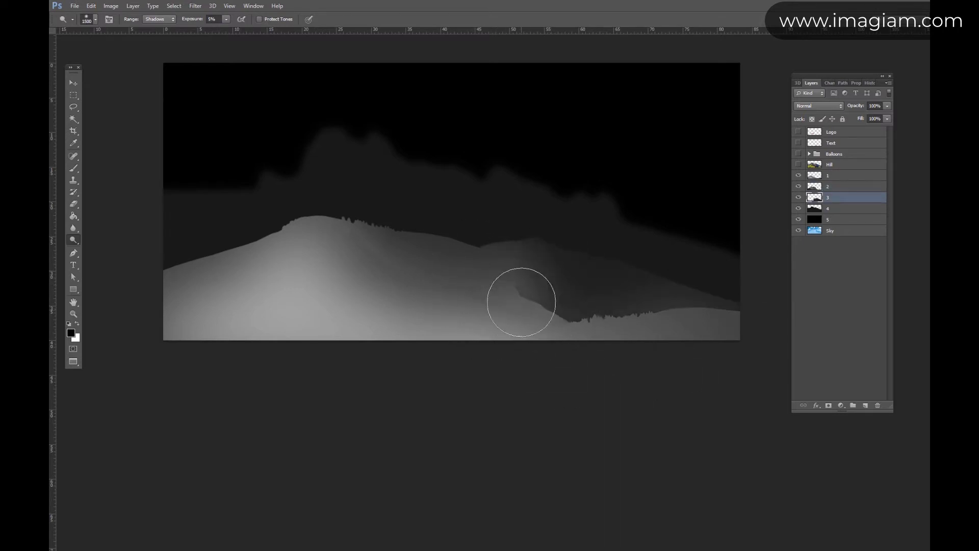
{"action": "key", "text": "bracketright"}
{"action": "key", "text": "bracketright"}
{"action": "left_click_drag", "start_coordinate": [576, 270], "coordinate": [614, 274]}
- Brighten the background mountains on layer 4 with a 1900 px Dodge brush, and switch to the Burn tool
{"action": "key", "text": "alt+bracketleft"}
{"action": "key", "text": "bracketright"}
{"action": "key", "text": "bracketright"}
{"action": "mouse_move", "coordinate": [326, 207]}
{"action": "left_mouse_down"}
{"action": "mouse_move", "coordinate": [275, 225]}
{"action": "mouse_move", "coordinate": [343, 262]}
{"action": "mouse_move", "coordinate": [412, 201]}
{"action": "left_mouse_up"}
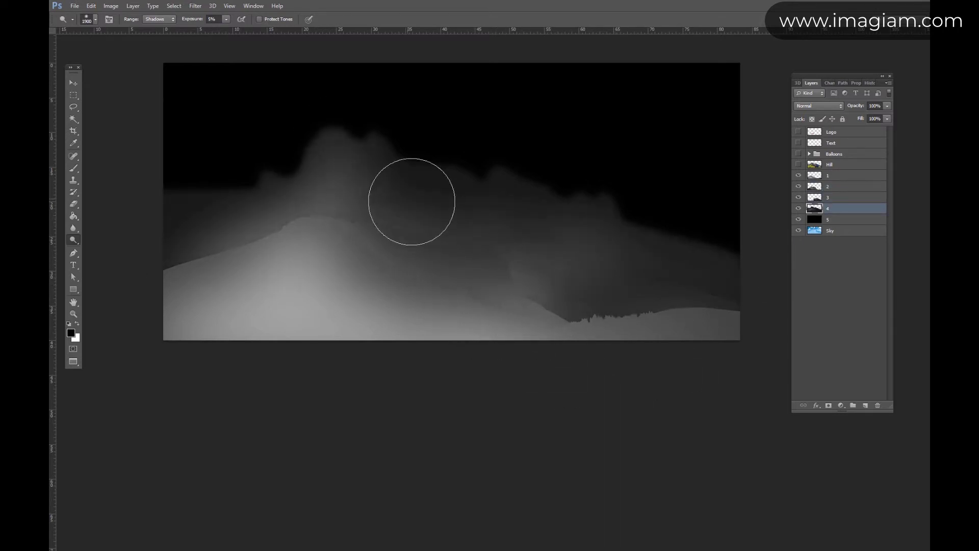
{"action": "right_click", "coordinate": [74, 239]}
{"action": "left_click", "coordinate": [102, 248]}
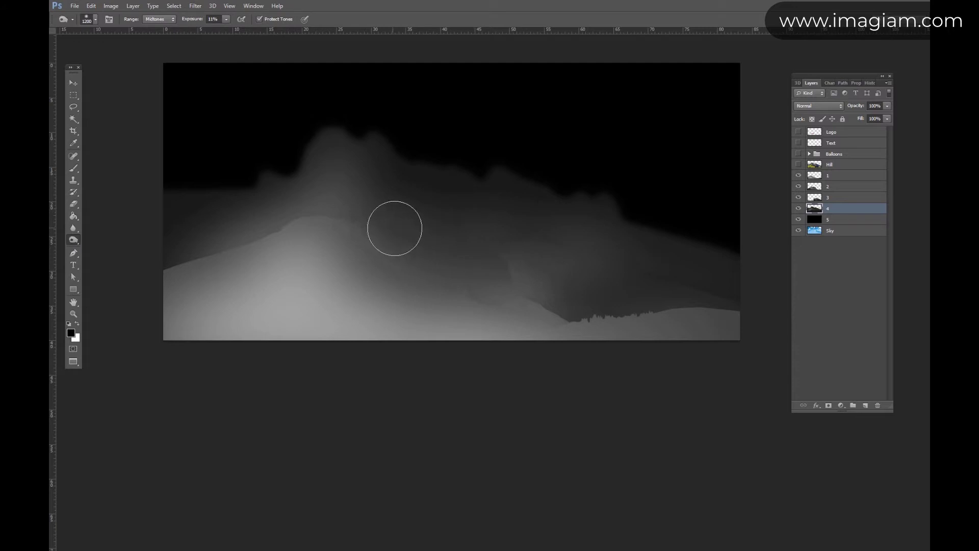
{"action": "scroll", "coordinate": [592, 175], "scroll_direction": "down", "scroll_amount": 2}
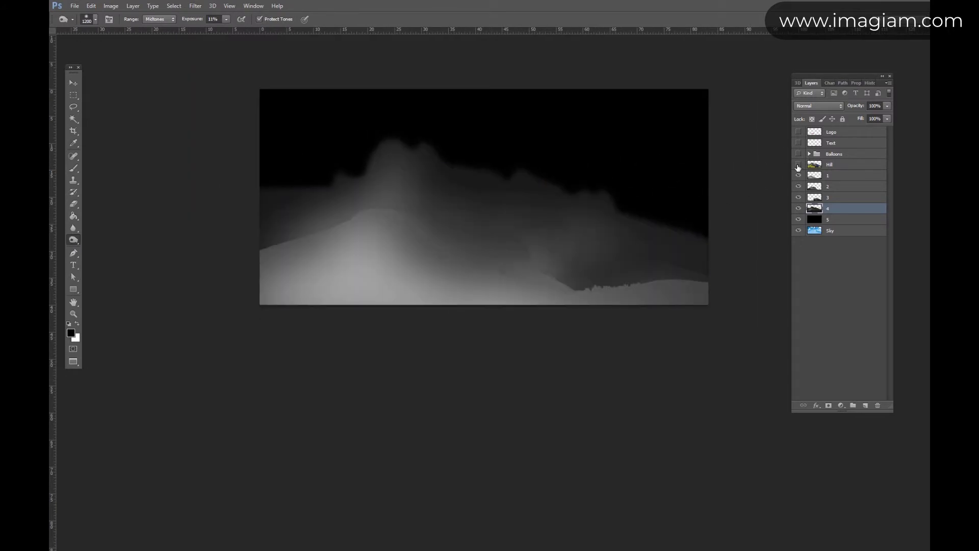
- Check the depth map against the Hill image and brighten the mountain base on layer 4 with a 1400 px Dodge brush at 5% exposure
{"action": "left_click", "coordinate": [798, 164]}
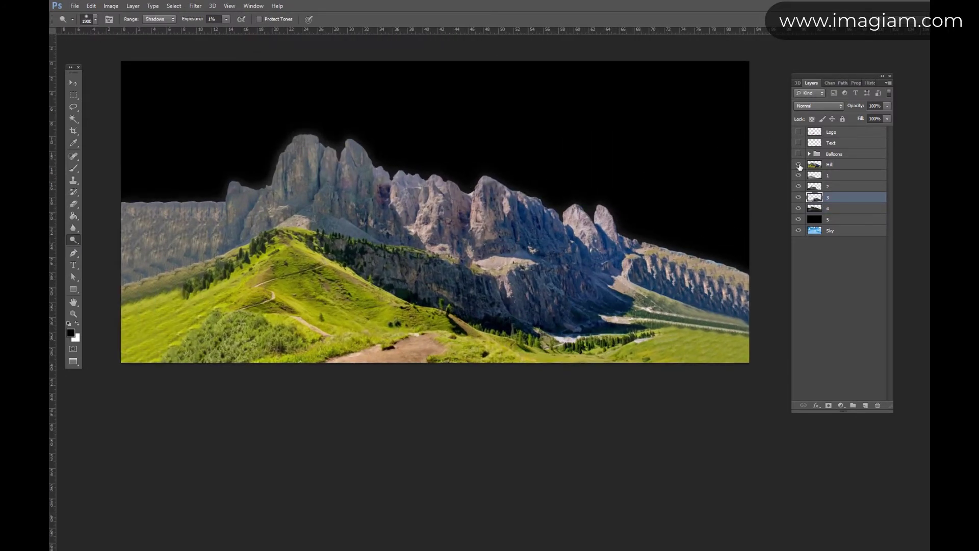
{"action": "left_click", "coordinate": [798, 164]}
{"action": "key", "text": "alt+bracketleft"}
{"action": "left_click_drag", "start_coordinate": [233, 236], "coordinate": [372, 231]}
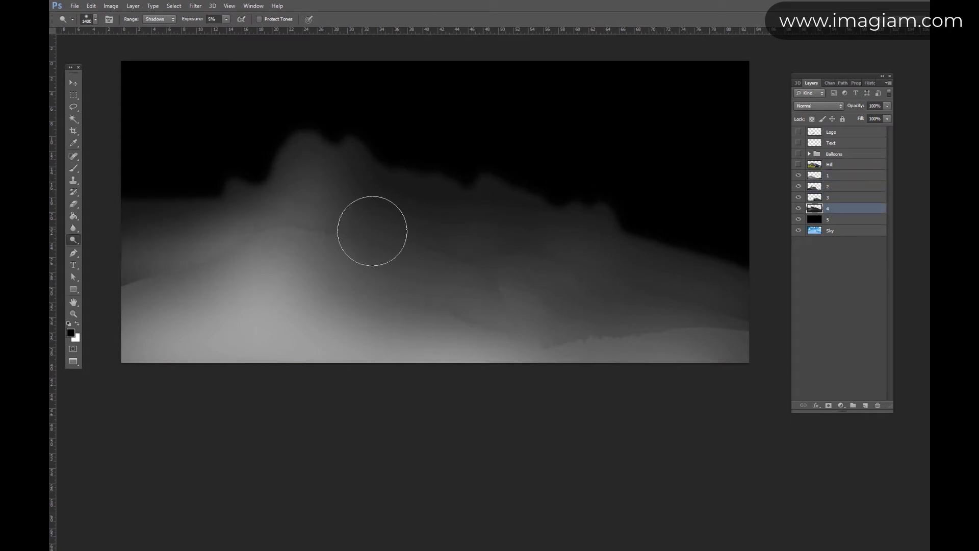
- Merge depth layers 1 to 5 into a single landscape map layer
{"action": "left_click", "coordinate": [836, 177]}
{"action": "left_click", "coordinate": [836, 220], "text": "shift"}
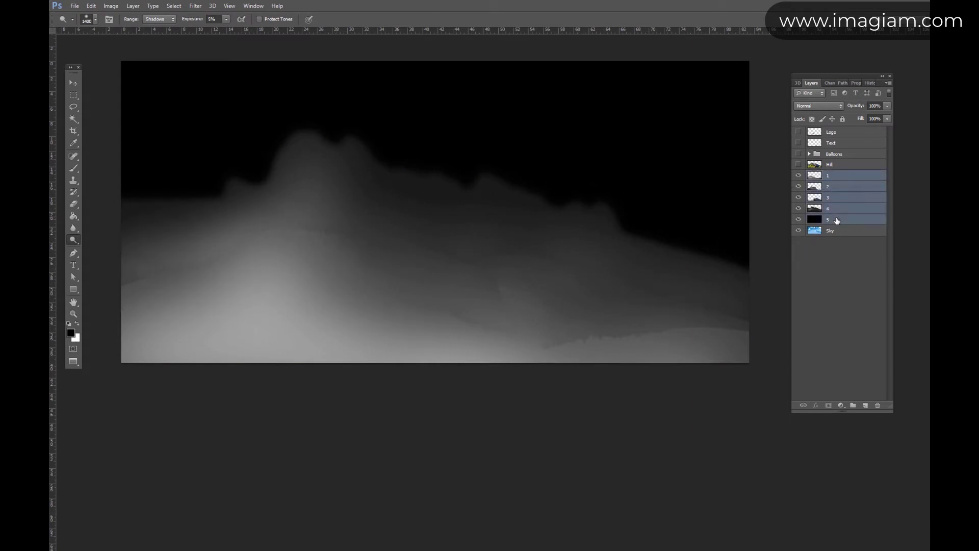
{"action": "right_click", "coordinate": [837, 220]}
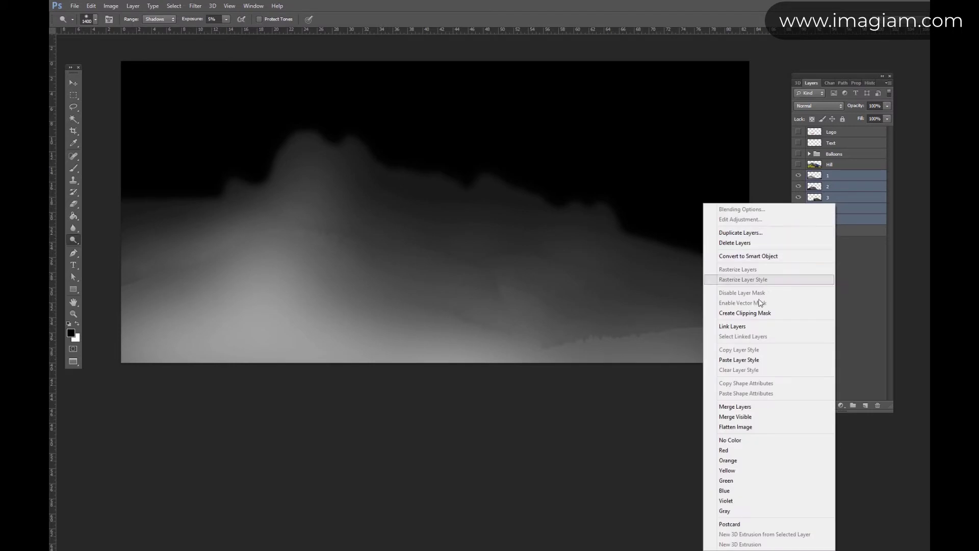
{"action": "left_click", "coordinate": [736, 406]}
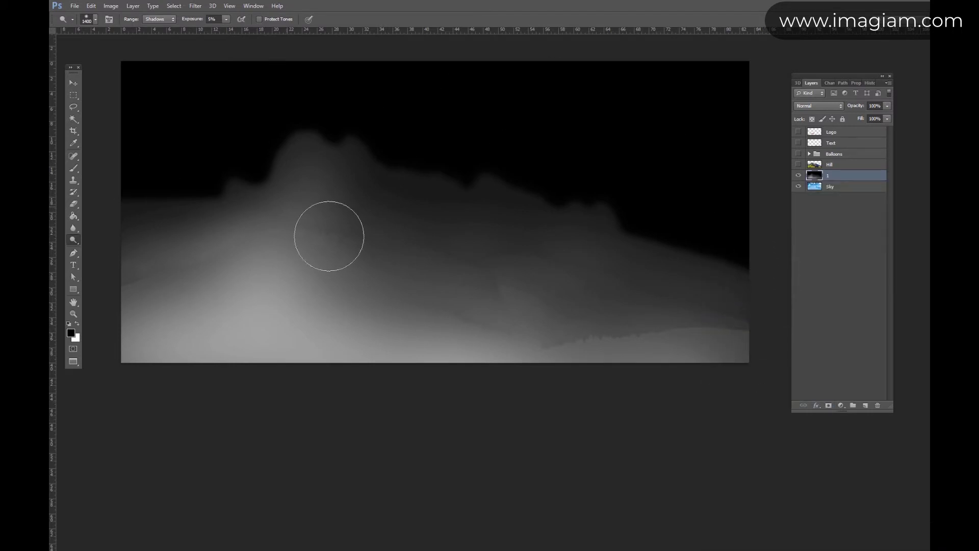
- Increase the merged depth map's contrast with Levels, setting the input black point to 6 and the white point to 199
{"action": "left_click", "coordinate": [111, 5]}
{"action": "mouse_move", "coordinate": [141, 30]}
{"action": "left_click", "coordinate": [225, 37]}
{"action": "left_click_drag", "start_coordinate": [729, 44], "coordinate": [778, 20]}
{"action": "left_click_drag", "start_coordinate": [828, 132], "coordinate": [805, 131]}
{"action": "left_click_drag", "start_coordinate": [713, 130], "coordinate": [716, 131]}
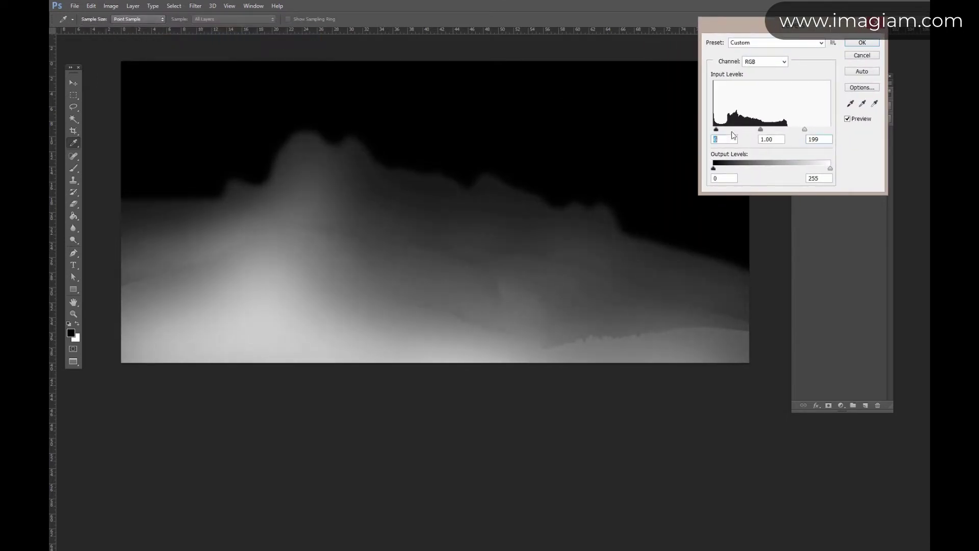
{"action": "left_click", "coordinate": [760, 130]}
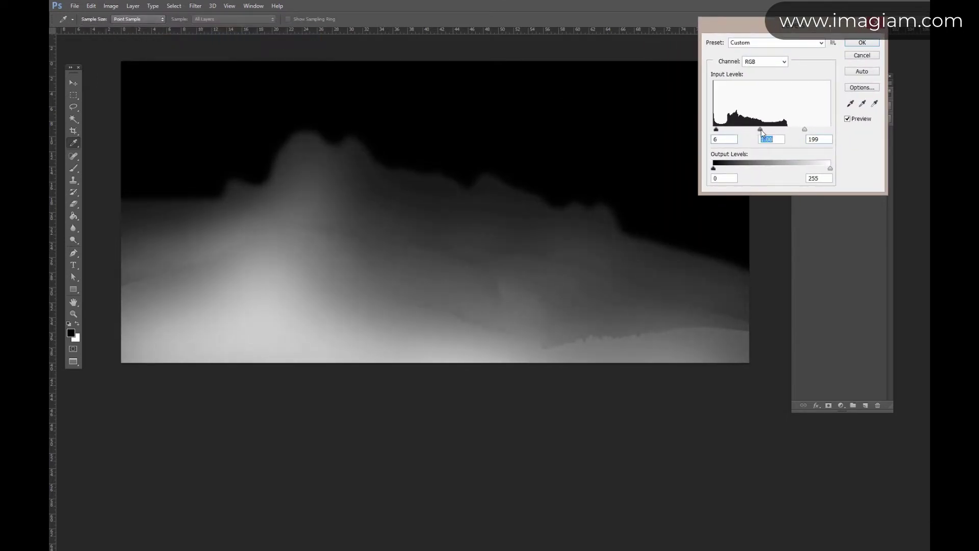
{"action": "left_click", "coordinate": [859, 44]}
{"action": "key", "text": "o"}
- Show the Hill layer and paint a Quick Mask over the protruding central rock towers and the distant peak
{"action": "scroll", "coordinate": [501, 210], "scroll_direction": "down", "scroll_amount": 1}
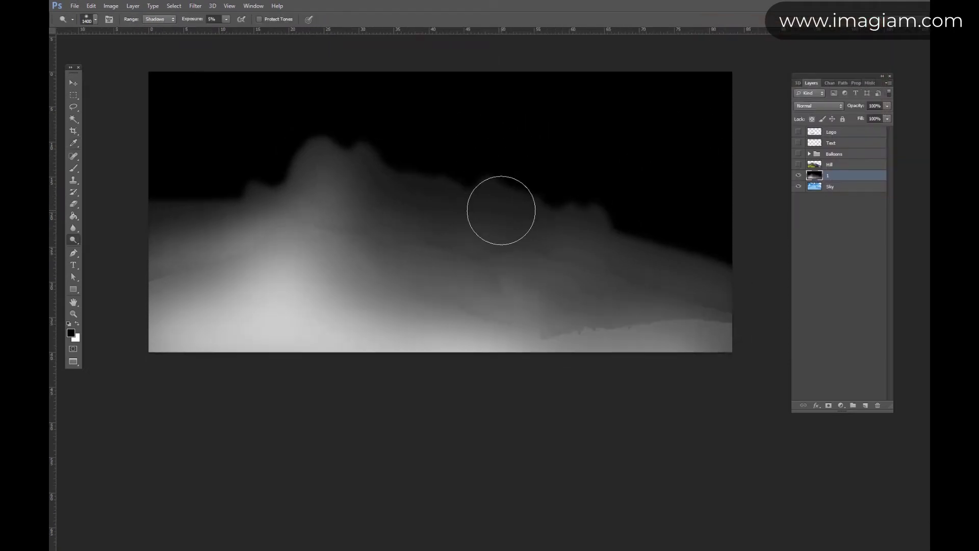
{"action": "left_click", "coordinate": [798, 164]}
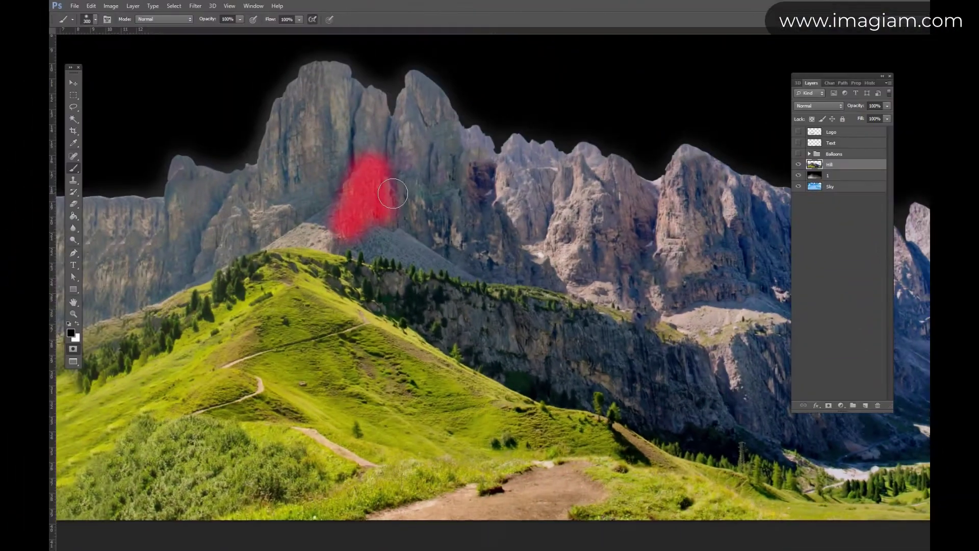
{"action": "mouse_move", "coordinate": [547, 163]}
{"action": "left_mouse_down"}
{"action": "mouse_move", "coordinate": [607, 278]}
{"action": "mouse_move", "coordinate": [506, 258]}
{"action": "mouse_move", "coordinate": [384, 279]}
{"action": "left_mouse_up"}
{"action": "mouse_move", "coordinate": [525, 165]}
{"action": "left_mouse_down"}
{"action": "mouse_move", "coordinate": [576, 288]}
{"action": "mouse_move", "coordinate": [548, 169]}
{"action": "left_mouse_up"}
{"action": "key", "text": "bracketright"}
{"action": "key", "text": "bracketright"}
{"action": "key", "text": "bracketright"}
{"action": "key", "text": "bracketright"}
{"action": "key", "text": "bracketright"}
{"action": "key", "text": "bracketright"}
{"action": "mouse_move", "coordinate": [673, 211]}
{"action": "left_mouse_down"}
{"action": "mouse_move", "coordinate": [557, 166]}
{"action": "mouse_move", "coordinate": [604, 261]}
{"action": "left_mouse_up"}
- Extend the Quick Mask with smaller brushes over the farthest twin peak and the remaining rock faces of the mountain range
{"action": "key", "text": "bracketleft"}
{"action": "key", "text": "bracketleft"}
{"action": "key", "text": "bracketleft"}
{"action": "key", "text": "bracketleft"}
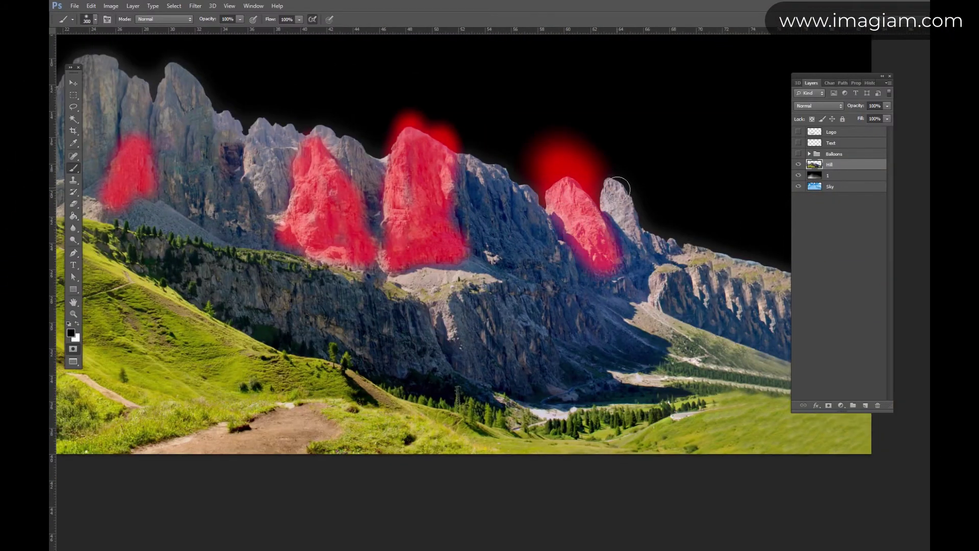
{"action": "left_click_drag", "start_coordinate": [617, 189], "coordinate": [640, 232]}
{"action": "scroll", "coordinate": [641, 232], "scroll_direction": "down", "scroll_amount": 1}
{"action": "left_click_drag", "start_coordinate": [357, 214], "coordinate": [567, 215]}
{"action": "left_click_drag", "start_coordinate": [319, 193], "coordinate": [281, 222]}
{"action": "mouse_move", "coordinate": [467, 174]}
{"action": "left_mouse_down"}
{"action": "mouse_move", "coordinate": [395, 190]}
{"action": "mouse_move", "coordinate": [443, 217]}
{"action": "left_mouse_up"}
{"action": "key", "text": "bracketleft"}
{"action": "left_click_drag", "start_coordinate": [347, 120], "coordinate": [357, 178]}
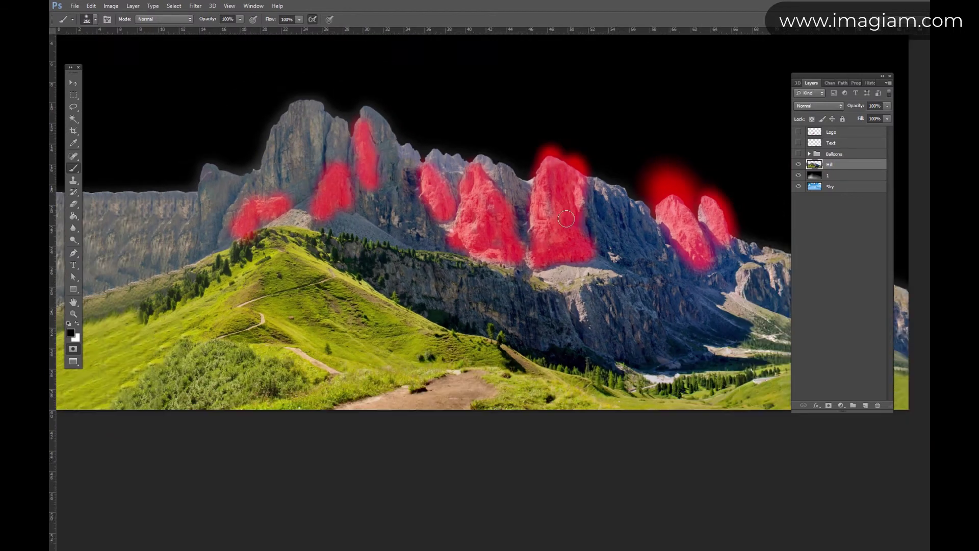
{"action": "scroll", "coordinate": [566, 218], "scroll_direction": "down", "scroll_amount": 1}
- Turn the Quick Mask into an inverted selection, hide the Hill layer, select map layer 1 and hide the selection edges
{"action": "left_click", "coordinate": [73, 349]}
{"action": "left_click", "coordinate": [174, 5]}
{"action": "left_click", "coordinate": [182, 42]}
{"action": "left_click", "coordinate": [797, 164]}
{"action": "left_click", "coordinate": [821, 175]}
{"action": "mouse_move", "coordinate": [395, 300]}
{"action": "left_mouse_down"}
{"action": "mouse_move", "coordinate": [433, 313]}
{"action": "mouse_move", "coordinate": [385, 314]}
{"action": "left_mouse_up"}
{"action": "key", "text": "ctrl+h"}
{"action": "scroll", "coordinate": [434, 308], "scroll_direction": "down", "scroll_amount": 1}
- Lighten the selected rock faces on the landscape map slightly with Levels by raising the output black level
{"action": "left_click", "coordinate": [111, 6]}
{"action": "mouse_move", "coordinate": [125, 28]}
{"action": "left_click", "coordinate": [227, 38]}
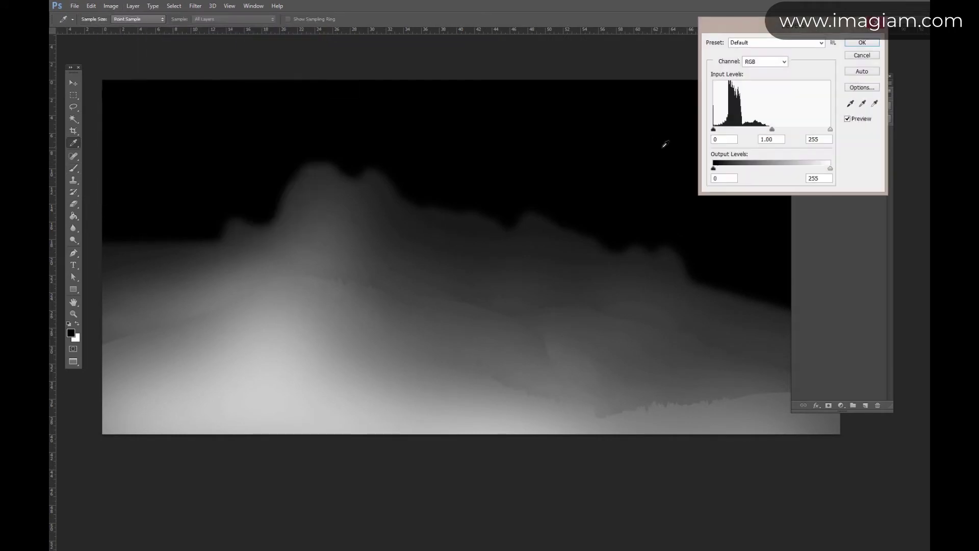
{"action": "left_click_drag", "start_coordinate": [714, 168], "coordinate": [715, 170]}
{"action": "left_click", "coordinate": [857, 45]}
- Darken the recesses between the rock towers on the map with the Burn tool, using the midtones range at 6% exposure
{"action": "scroll", "coordinate": [609, 238], "scroll_direction": "up", "scroll_amount": 3}
{"action": "left_click_drag", "start_coordinate": [609, 238], "coordinate": [603, 173]}
{"action": "scroll", "coordinate": [603, 173], "scroll_direction": "down", "scroll_amount": 1}
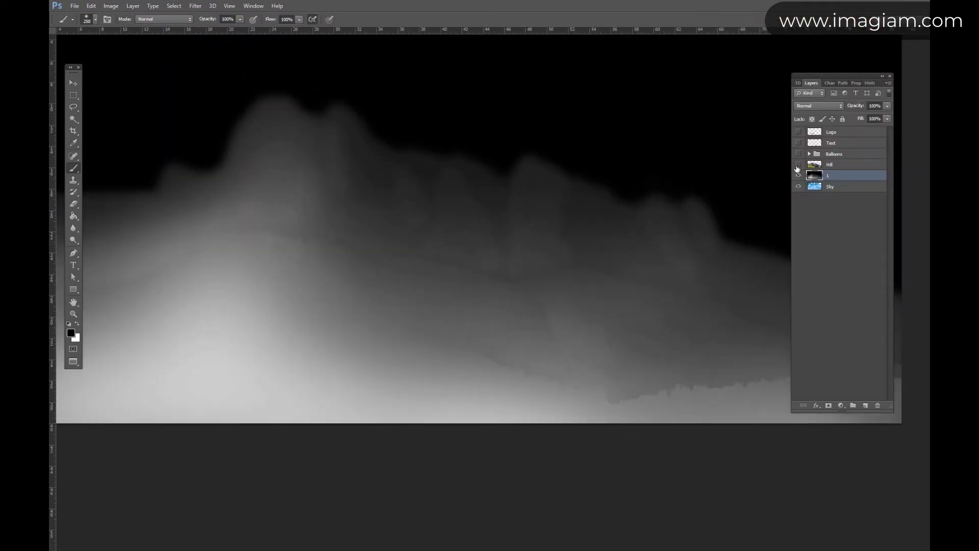
{"action": "scroll", "coordinate": [242, 227], "scroll_direction": "down", "scroll_amount": 1}
{"action": "left_click", "coordinate": [74, 239]}
{"action": "scroll", "coordinate": [456, 202], "scroll_direction": "up", "scroll_amount": 1}
{"action": "left_click", "coordinate": [226, 19]}
{"action": "left_click_drag", "start_coordinate": [225, 31], "coordinate": [224, 30]}
{"action": "left_click", "coordinate": [505, 216]}
{"action": "key", "text": "bracketleft"}
{"action": "key", "text": "bracketleft"}
{"action": "key", "text": "bracketleft"}
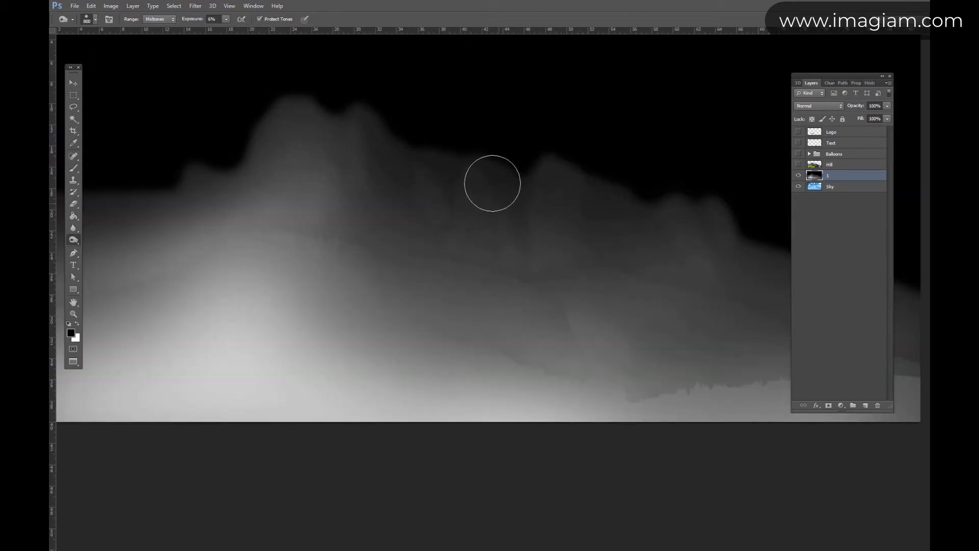
{"action": "scroll", "coordinate": [546, 267], "scroll_direction": "down", "scroll_amount": 2}
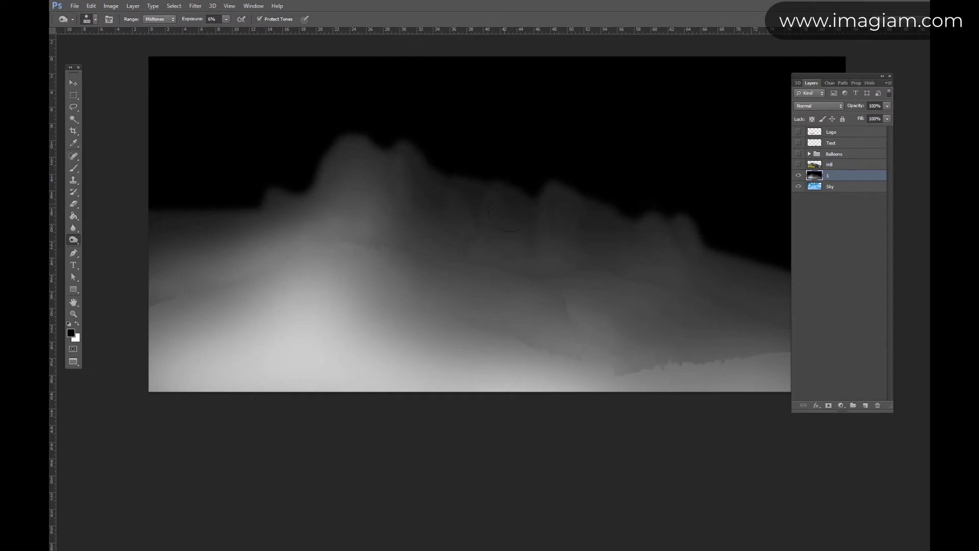
{"action": "scroll", "coordinate": [505, 225], "scroll_direction": "down", "scroll_amount": 1}
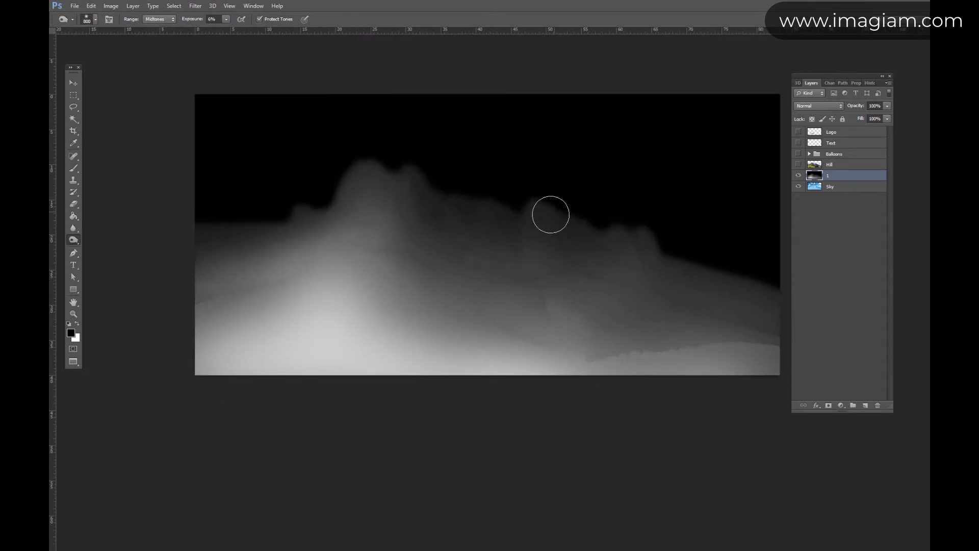
- Show the guides, deselect, compare the map with the Hill layer and choose a toning tool
{"action": "key", "text": "ctrl+h"}
{"action": "key", "text": "ctrl+d"}
{"action": "left_click_drag", "start_coordinate": [459, 279], "coordinate": [438, 278]}
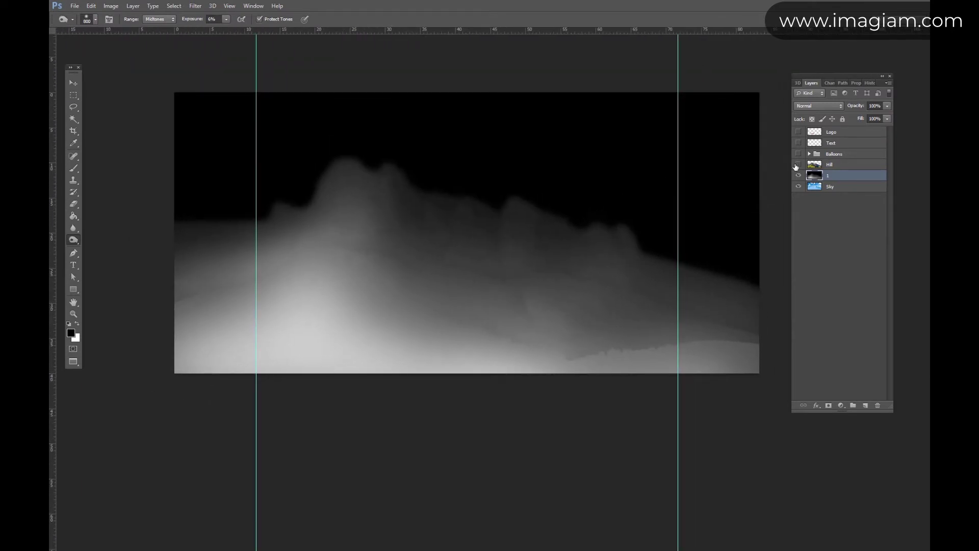
{"action": "left_click", "coordinate": [798, 165]}
{"action": "left_click", "coordinate": [798, 165]}
{"action": "right_click", "coordinate": [73, 240]}
{"action": "left_click", "coordinate": [112, 249]}
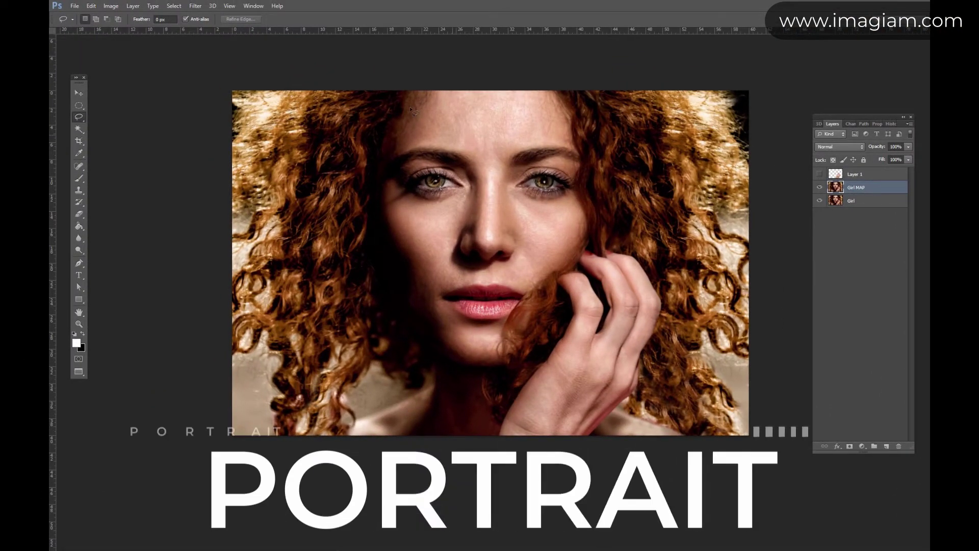
- Desaturate the Girl MAP layer of the portrait
{"action": "left_click", "coordinate": [113, 6]}
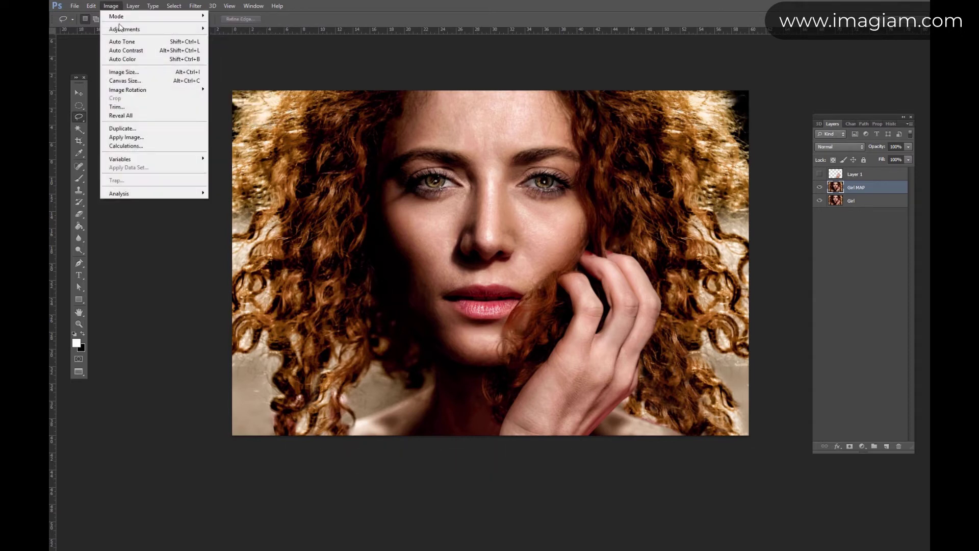
{"action": "mouse_move", "coordinate": [121, 30]}
{"action": "left_click", "coordinate": [235, 210]}
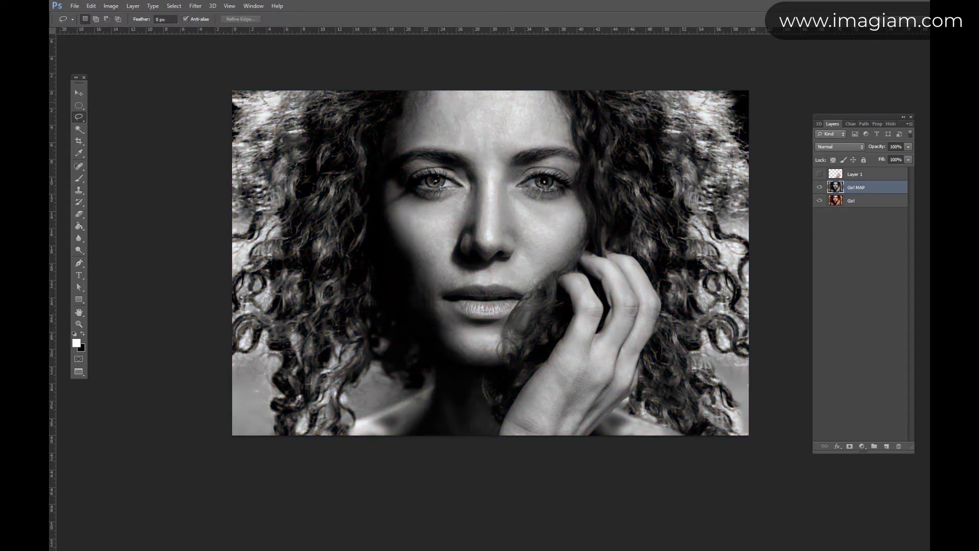
- Flatten the Girl MAP layer to dark grey with Levels by lowering the output white level and raising the output black level
{"action": "left_click", "coordinate": [110, 5]}
{"action": "mouse_move", "coordinate": [123, 29]}
{"action": "left_click", "coordinate": [214, 36]}
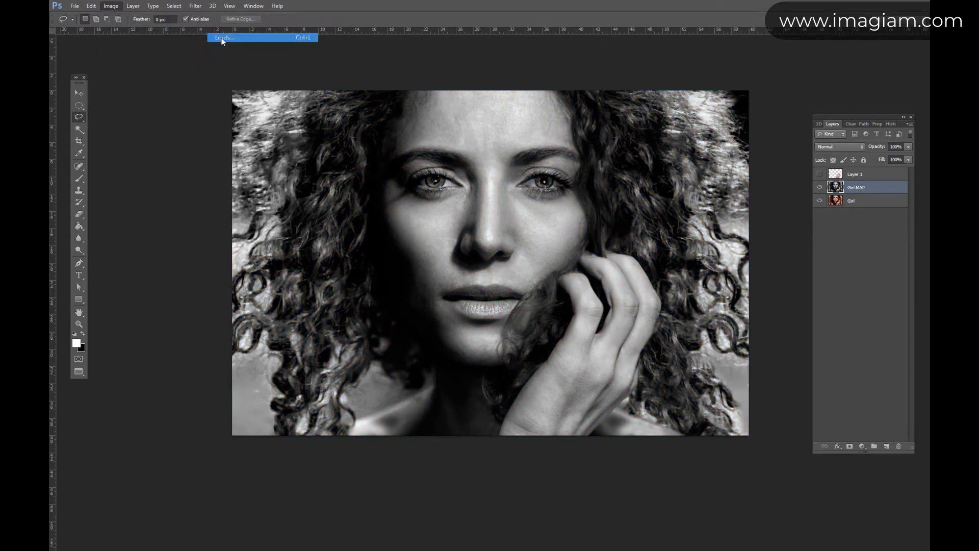
{"action": "left_click_drag", "start_coordinate": [774, 32], "coordinate": [736, 32]}
{"action": "left_click_drag", "start_coordinate": [791, 168], "coordinate": [723, 168]}
{"action": "left_click_drag", "start_coordinate": [675, 168], "coordinate": [693, 167]}
{"action": "left_click", "coordinate": [823, 42]}
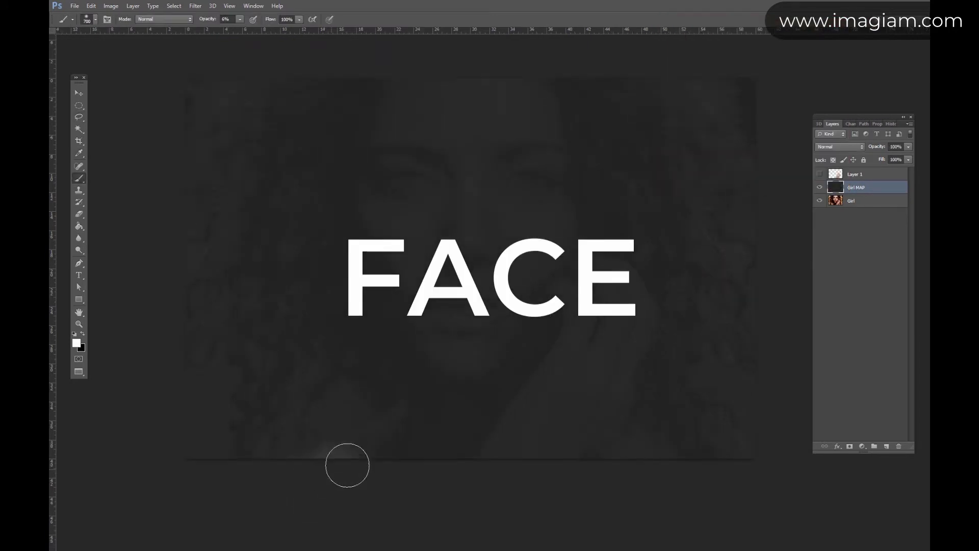
- Paint soft low-opacity white over the hair and face on the Girl MAP layer, lifting the face above the hair
{"action": "mouse_move", "coordinate": [345, 463]}
{"action": "left_mouse_down"}
{"action": "mouse_move", "coordinate": [442, 389]}
{"action": "mouse_move", "coordinate": [301, 391]}
{"action": "mouse_move", "coordinate": [331, 304]}
{"action": "mouse_move", "coordinate": [231, 160]}
{"action": "mouse_move", "coordinate": [452, 214]}
{"action": "mouse_move", "coordinate": [729, 171]}
{"action": "mouse_move", "coordinate": [694, 251]}
{"action": "left_mouse_up"}
{"action": "mouse_move", "coordinate": [407, 102]}
{"action": "left_mouse_down"}
{"action": "mouse_move", "coordinate": [431, 317]}
{"action": "mouse_move", "coordinate": [435, 107]}
{"action": "mouse_move", "coordinate": [428, 297]}
{"action": "left_mouse_up"}
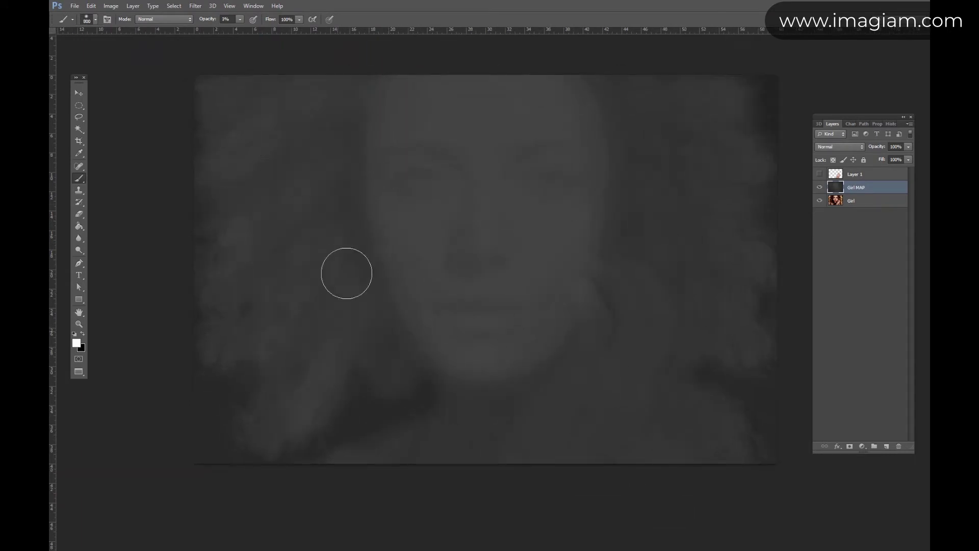
{"action": "mouse_move", "coordinate": [611, 87]}
{"action": "left_mouse_down"}
{"action": "mouse_move", "coordinate": [703, 352]}
{"action": "mouse_move", "coordinate": [668, 408]}
{"action": "left_mouse_up"}
- Enlarge the brush to 1000 and lighten the centre of the face with soft white strokes at 6% opacity
{"action": "key", "text": "bracketright"}
{"action": "key", "text": "bracketright"}
{"action": "key", "text": "bracketright"}
{"action": "key", "text": "bracketright"}
{"action": "key", "text": "bracketright"}
{"action": "key", "text": "bracketright"}
{"action": "key", "text": "bracketright"}
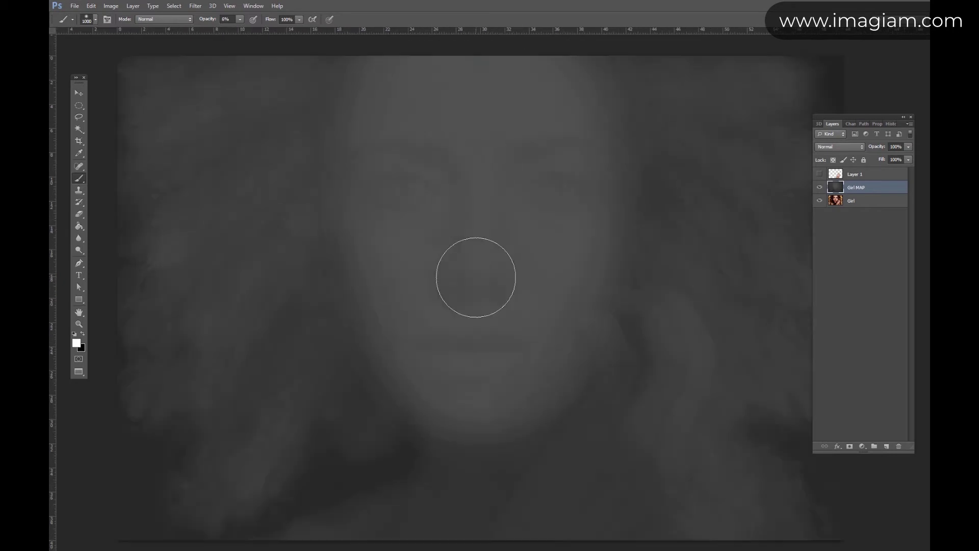
{"action": "mouse_move", "coordinate": [472, 277]}
{"action": "left_mouse_down"}
{"action": "mouse_move", "coordinate": [549, 109]}
{"action": "mouse_move", "coordinate": [535, 378]}
{"action": "mouse_move", "coordinate": [446, 358]}
{"action": "left_mouse_up"}
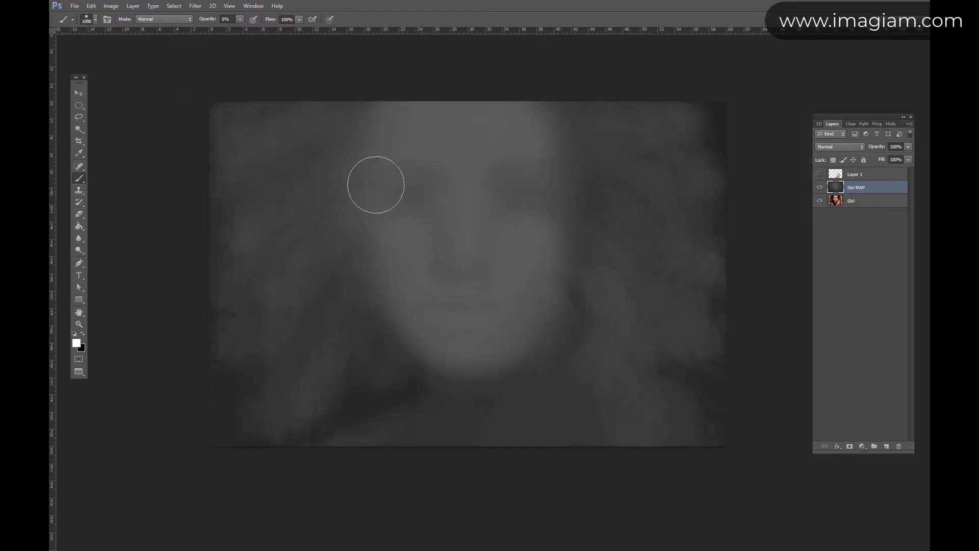
- Deepen the Girl MAP with Levels, setting the input black point to 15 and midtones to 0.95, and switch to a toning tool
{"action": "left_click", "coordinate": [112, 6]}
{"action": "left_click", "coordinate": [286, 35]}
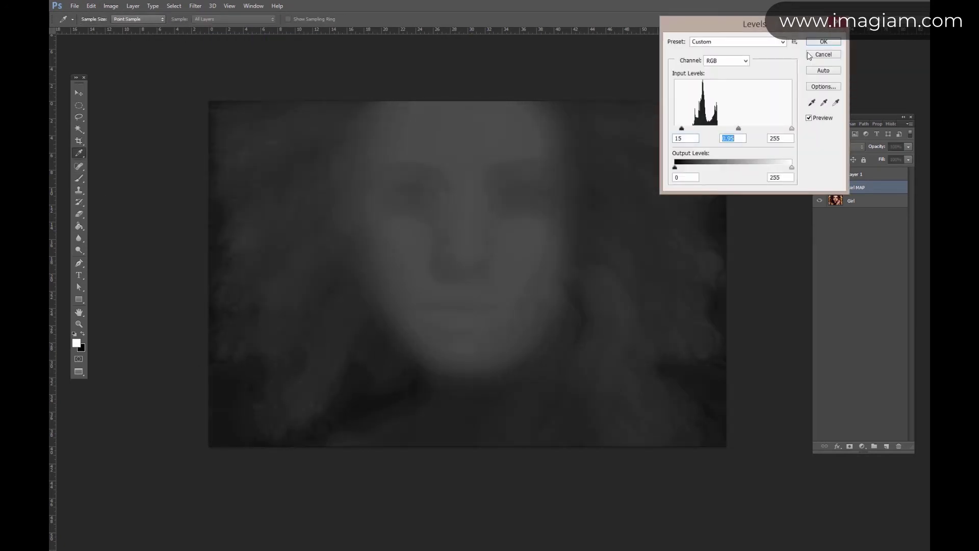
{"action": "left_click", "coordinate": [823, 42]}
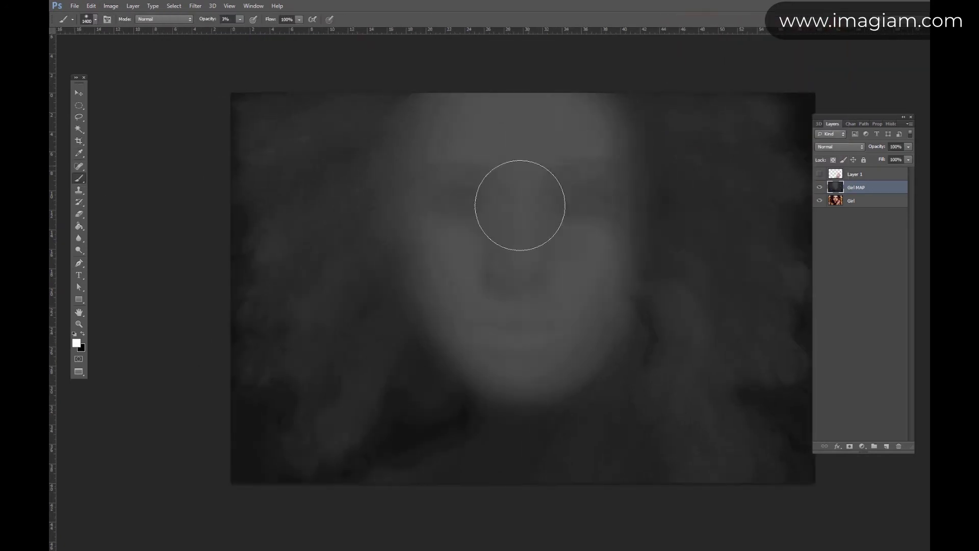
{"action": "scroll", "coordinate": [507, 224], "scroll_direction": "down", "scroll_amount": 2}
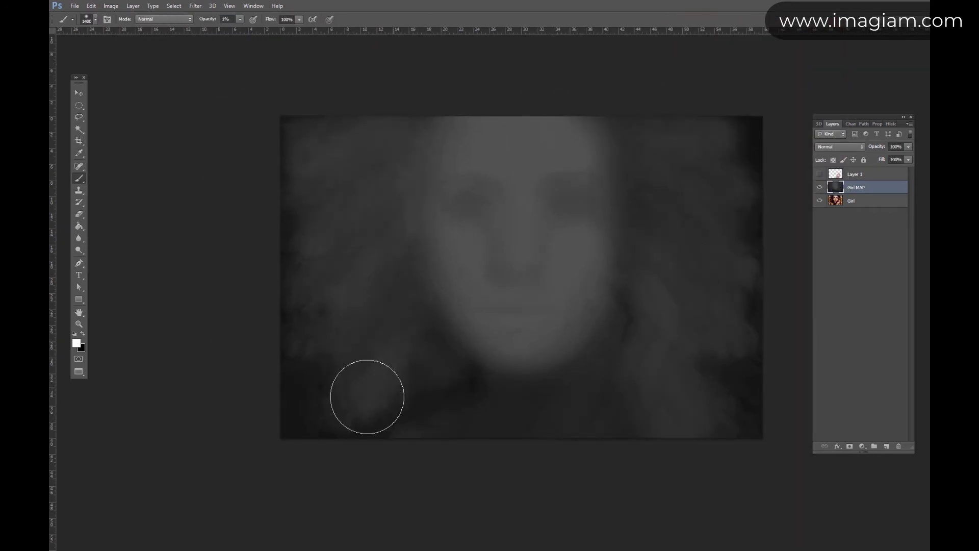
{"action": "key", "text": "o"}
{"action": "scroll", "coordinate": [507, 175], "scroll_direction": "up", "scroll_amount": 1}
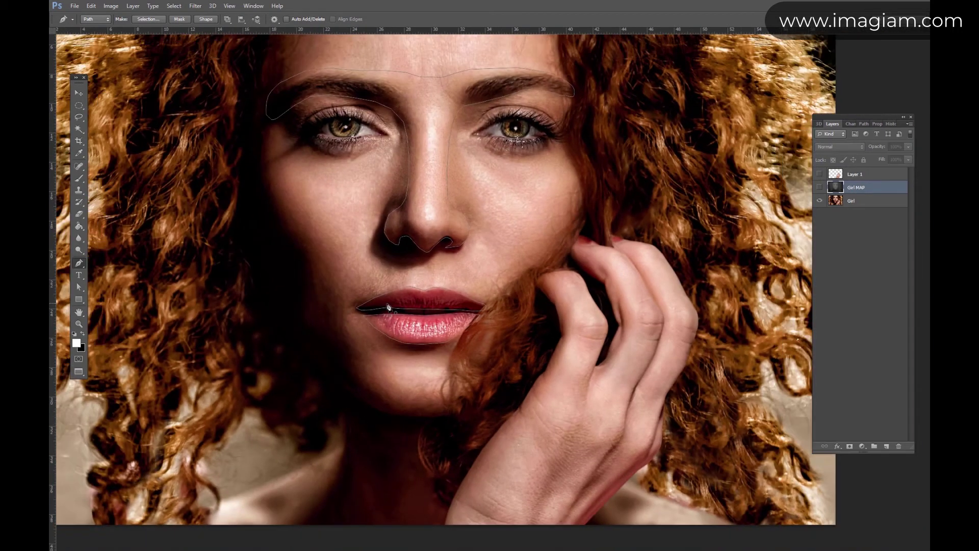
- Convert the path around the eyebrows, nose and lips into a new selection and show the Girl MAP layer
{"action": "right_click", "coordinate": [416, 216]}
{"action": "left_click", "coordinate": [459, 260]}
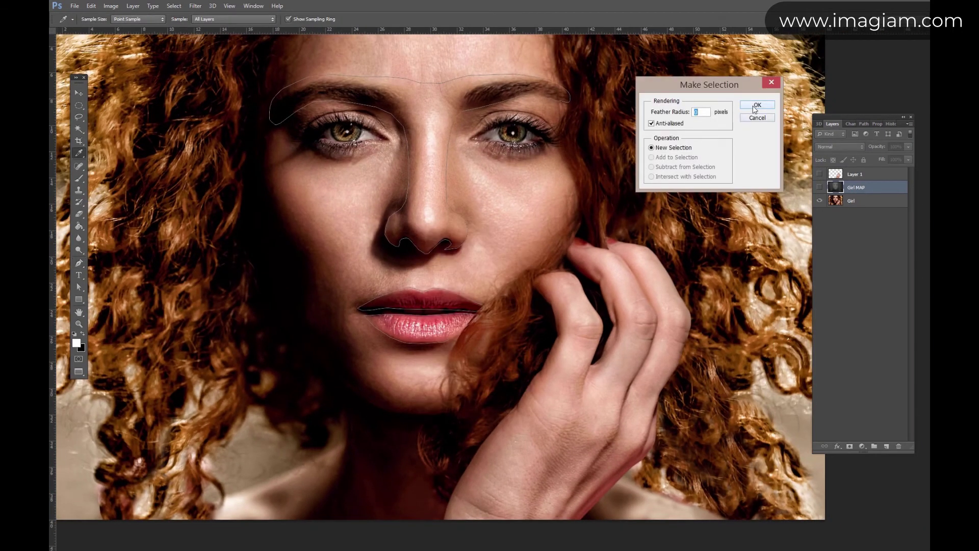
{"action": "left_click", "coordinate": [757, 105]}
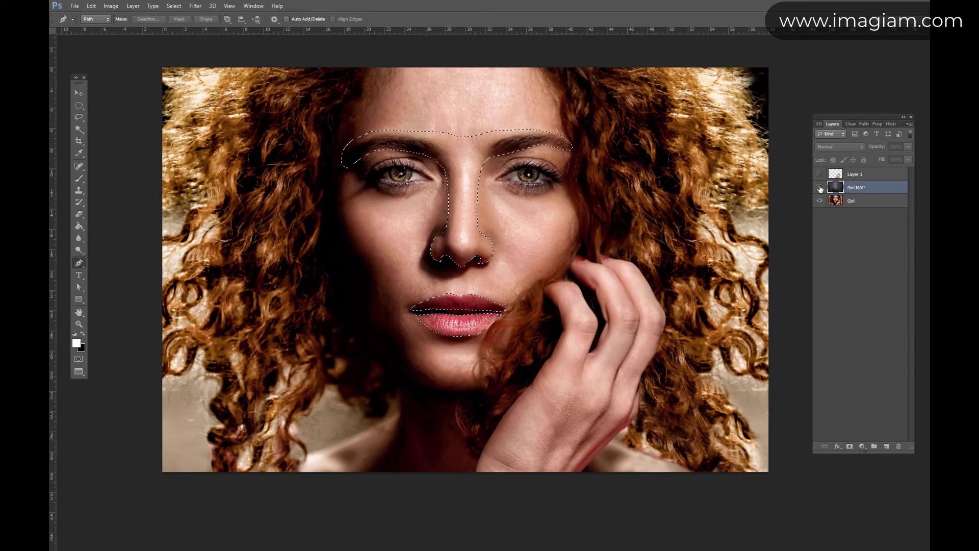
{"action": "left_click", "coordinate": [819, 187]}
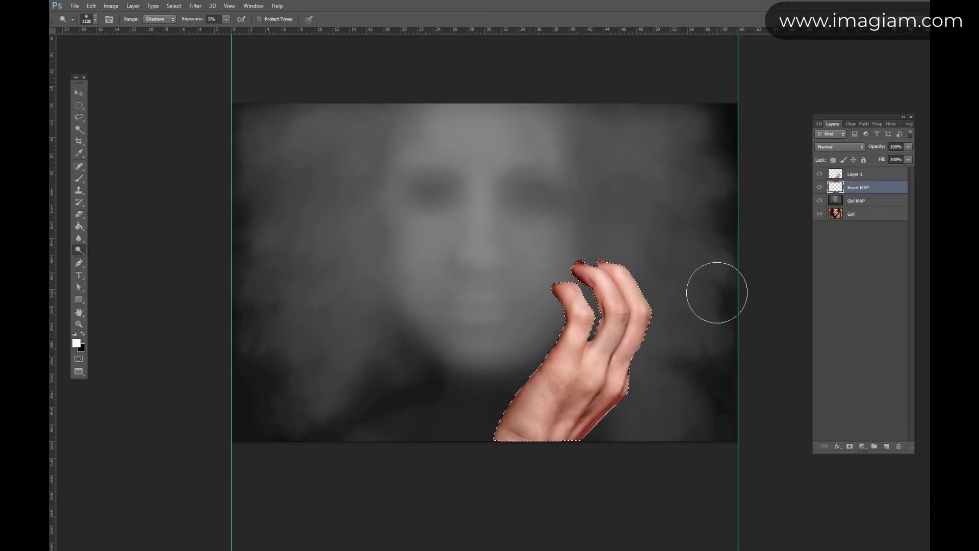
- Hide Layer 1, fill the hand selection with black on the Hand MAP layer and deselect
{"action": "left_click", "coordinate": [820, 174]}
{"action": "key", "text": "g"}
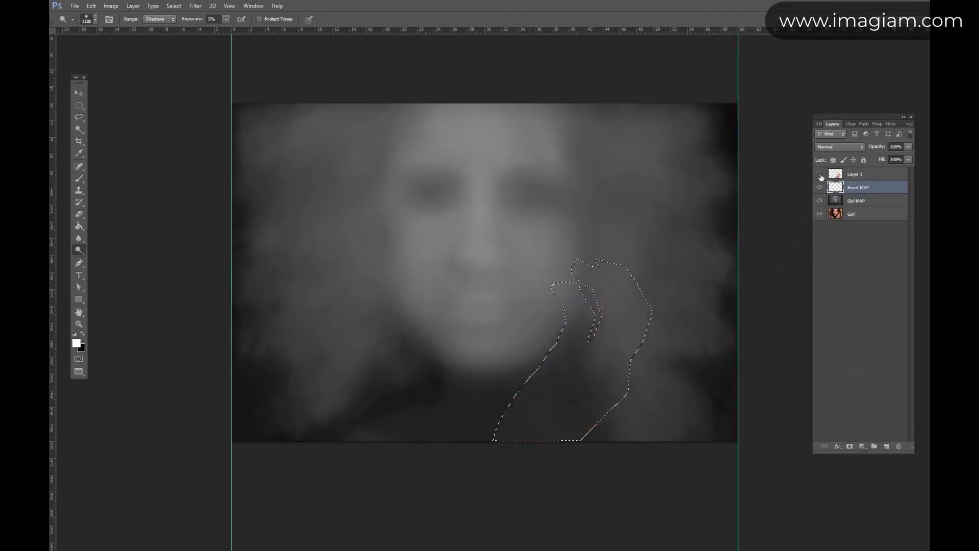
{"action": "left_click", "coordinate": [82, 334]}
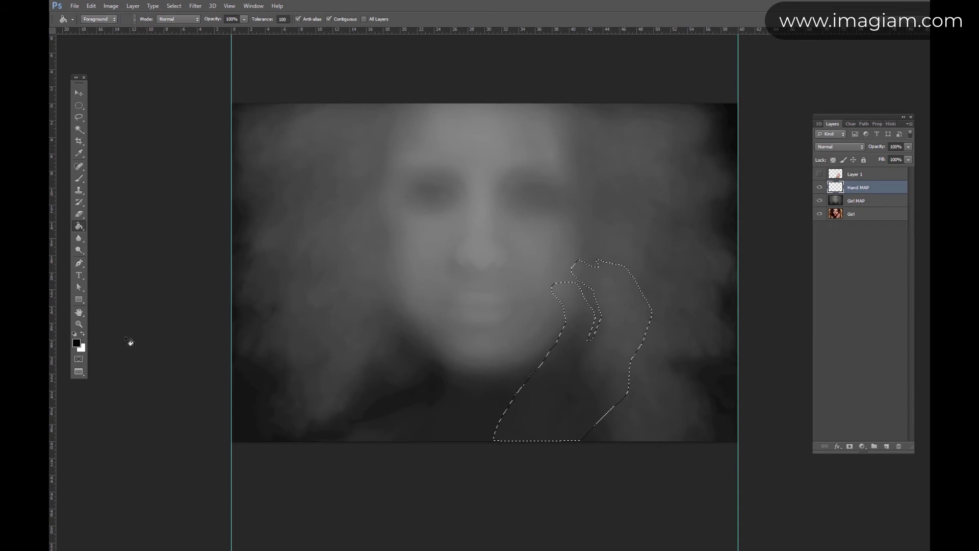
{"action": "left_click", "coordinate": [590, 371]}
{"action": "key", "text": "ctrl+d"}
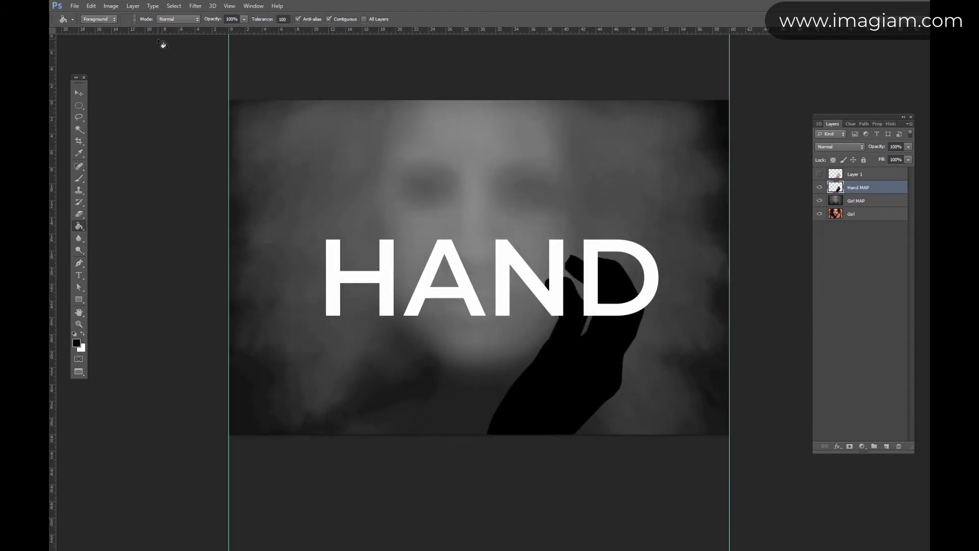
- Lighten the black hand shape to grey with Levels, setting the output black level to 79
{"action": "left_click", "coordinate": [111, 6]}
{"action": "left_click", "coordinate": [230, 38]}
{"action": "left_click_drag", "start_coordinate": [674, 167], "coordinate": [712, 167]}
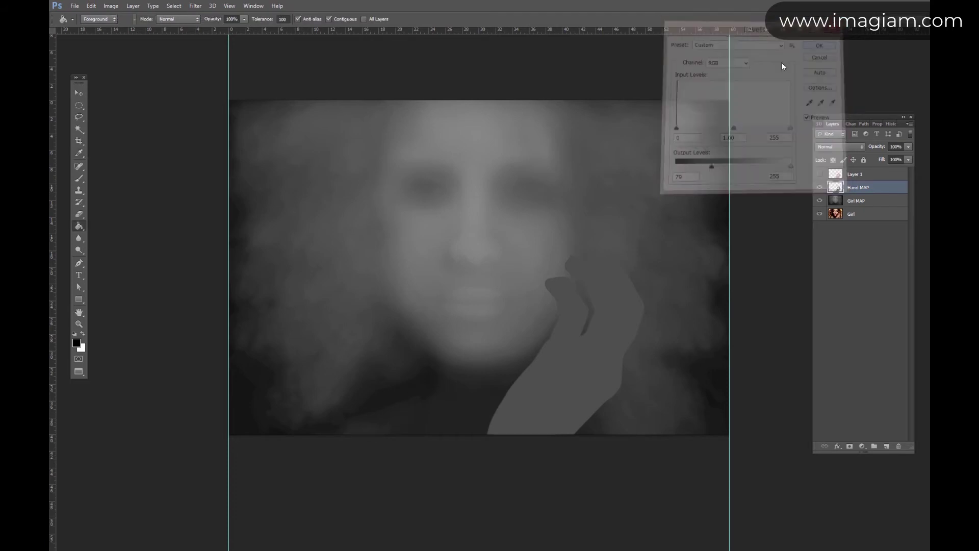
- Dodge the forearm and fingers on the Hand MAP layer and burn around the hand in the shadows range at 15% exposure
{"action": "left_click_drag", "start_coordinate": [617, 92], "coordinate": [595, 75]}
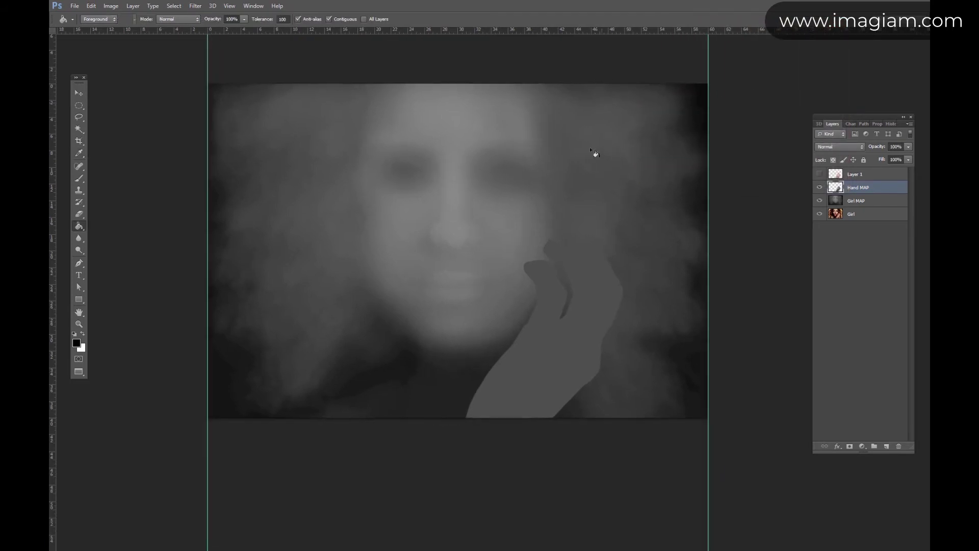
{"action": "scroll", "coordinate": [579, 232], "scroll_direction": "up", "scroll_amount": 1}
{"action": "key", "text": "o"}
{"action": "left_click_drag", "start_coordinate": [588, 241], "coordinate": [600, 184]}
{"action": "mouse_move", "coordinate": [533, 160]}
{"action": "left_mouse_down"}
{"action": "mouse_move", "coordinate": [558, 208]}
{"action": "mouse_move", "coordinate": [563, 251]}
{"action": "mouse_move", "coordinate": [545, 300]}
{"action": "mouse_move", "coordinate": [503, 337]}
{"action": "mouse_move", "coordinate": [473, 398]}
{"action": "mouse_move", "coordinate": [512, 355]}
{"action": "mouse_move", "coordinate": [549, 266]}
{"action": "mouse_move", "coordinate": [544, 211]}
{"action": "left_mouse_up"}
{"action": "key", "text": "shift+o"}
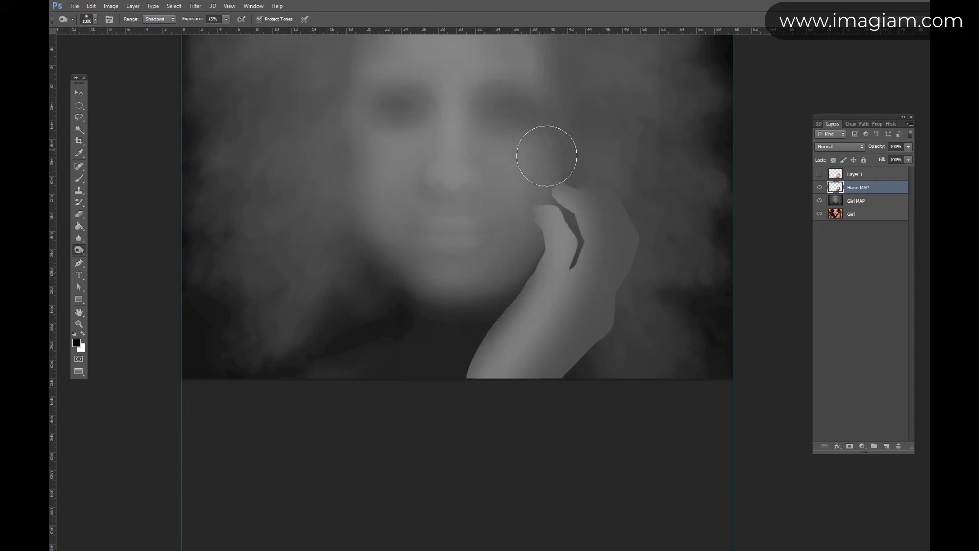
{"action": "mouse_move", "coordinate": [518, 294]}
{"action": "left_mouse_down"}
{"action": "mouse_move", "coordinate": [476, 406]}
{"action": "mouse_move", "coordinate": [604, 328]}
{"action": "mouse_move", "coordinate": [632, 175]}
{"action": "mouse_move", "coordinate": [644, 285]}
{"action": "left_mouse_up"}
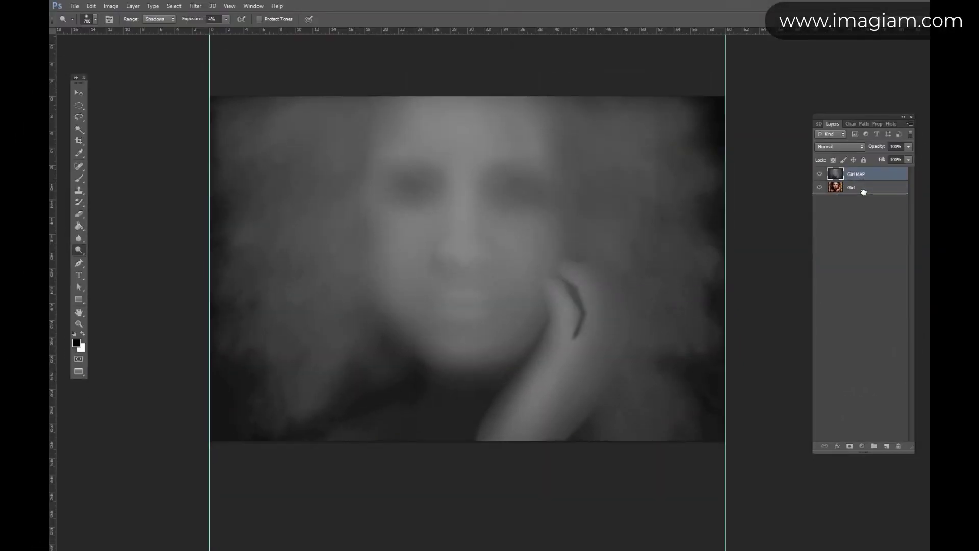
- Swap the layer order so Girl sits above Girl MAP, and compare the photo with its depth map
{"action": "left_click_drag", "start_coordinate": [863, 191], "coordinate": [862, 193]}
{"action": "scroll", "coordinate": [608, 211], "scroll_direction": "up", "scroll_amount": 2}
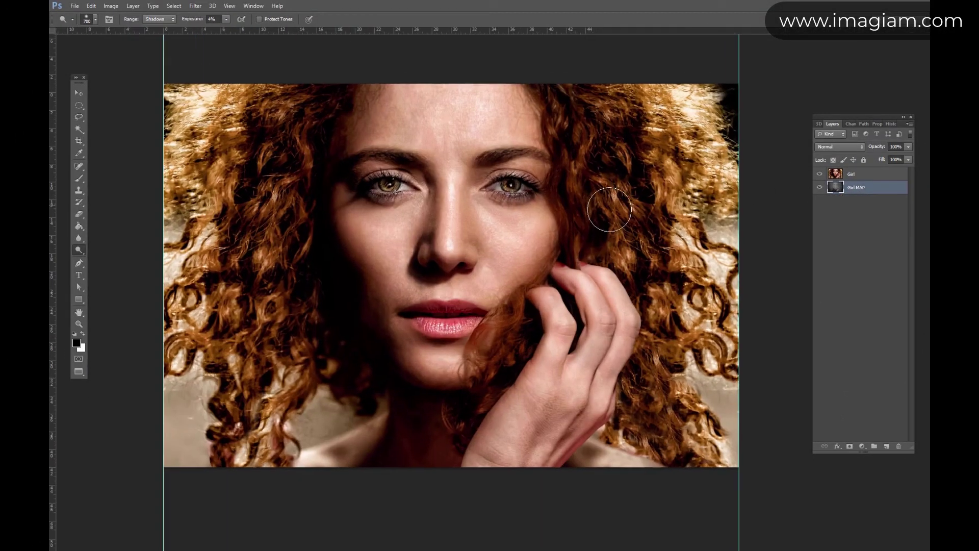
{"action": "left_click_drag", "start_coordinate": [605, 213], "coordinate": [624, 204]}
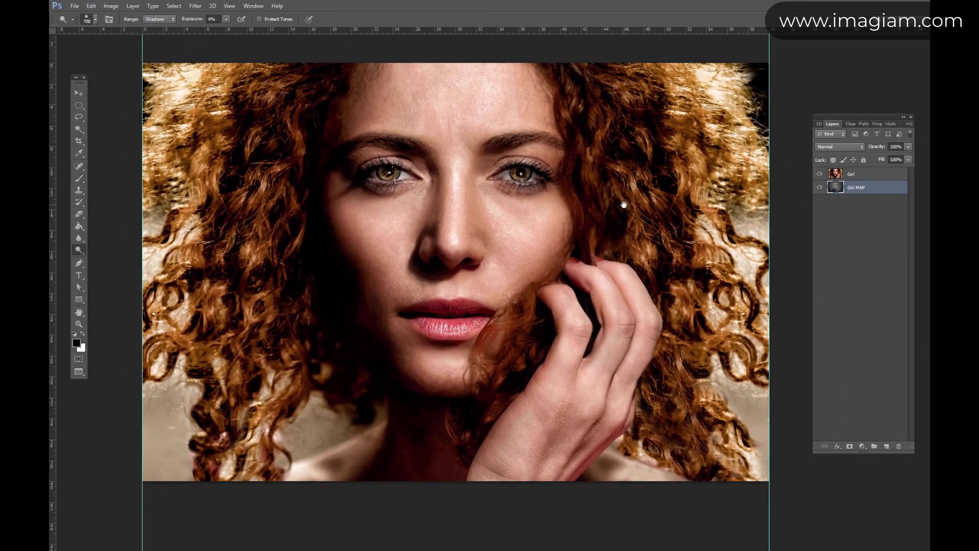
{"action": "left_click", "coordinate": [820, 174]}
{"action": "left_click", "coordinate": [819, 175]}
{"action": "left_click", "coordinate": [819, 176]}
{"action": "scroll", "coordinate": [798, 195], "scroll_direction": "down", "scroll_amount": 2}
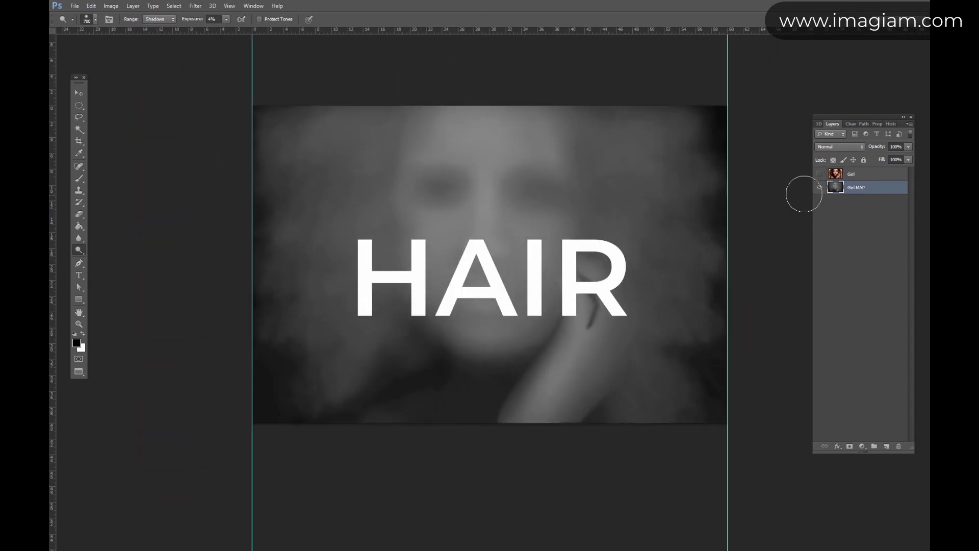
- Check the hair on the Girl layer and dodge fine strands into the Girl MAP with an 80 px brush at 4% exposure
{"action": "left_click", "coordinate": [819, 175]}
{"action": "left_click", "coordinate": [819, 175]}
{"action": "scroll", "coordinate": [409, 212], "scroll_direction": "up", "scroll_amount": 1}
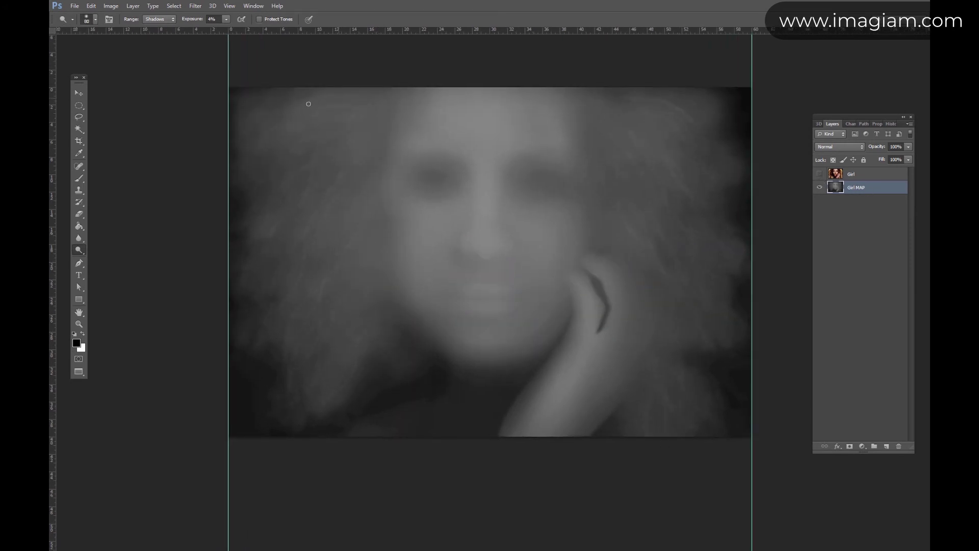
{"action": "scroll", "coordinate": [730, 222], "scroll_direction": "up", "scroll_amount": 2}
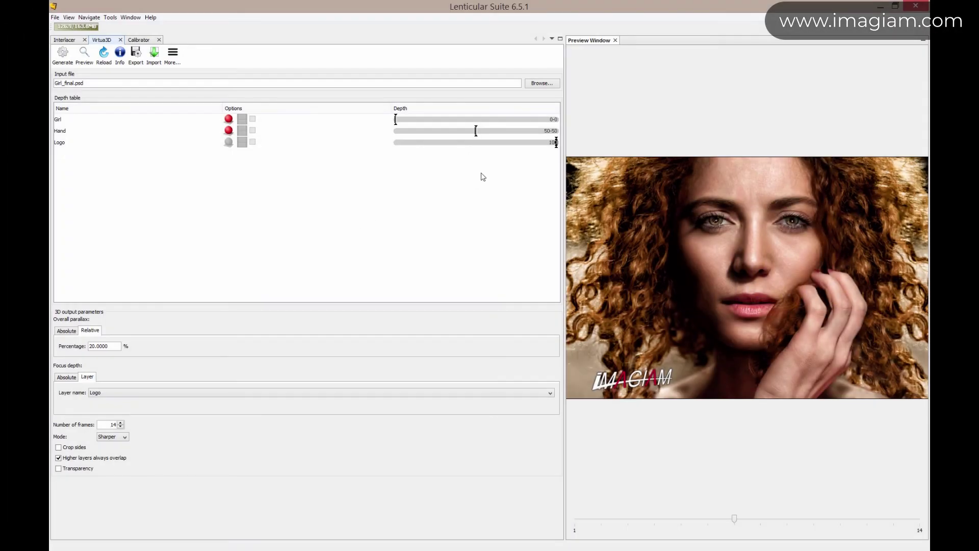
- In Lenticular Suite's depth table for Girl_final.psd, set the depths of Girl to 8, Hand to 30 and Logo to 55
{"action": "left_click_drag", "start_coordinate": [557, 147], "coordinate": [536, 149]}
{"action": "left_click_drag", "start_coordinate": [462, 155], "coordinate": [444, 150]}
{"action": "left_click_drag", "start_coordinate": [395, 120], "coordinate": [408, 122]}
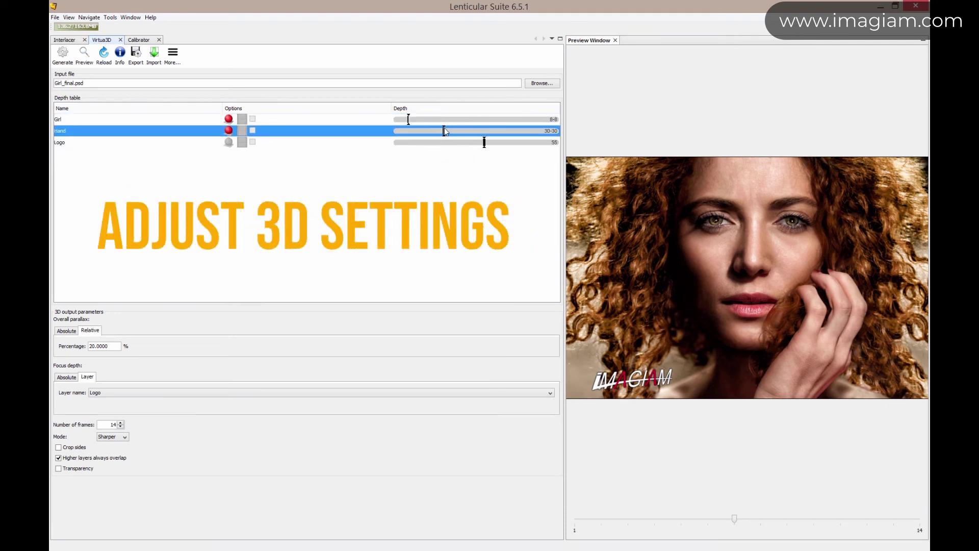
- Set the Logo depth to 30 and widen the depth ranges of Girl to 8-58 and Hand to 22-62
{"action": "left_click_drag", "start_coordinate": [487, 146], "coordinate": [444, 145]}
{"action": "left_click_drag", "start_coordinate": [408, 120], "coordinate": [488, 122]}
{"action": "left_click", "coordinate": [346, 132]}
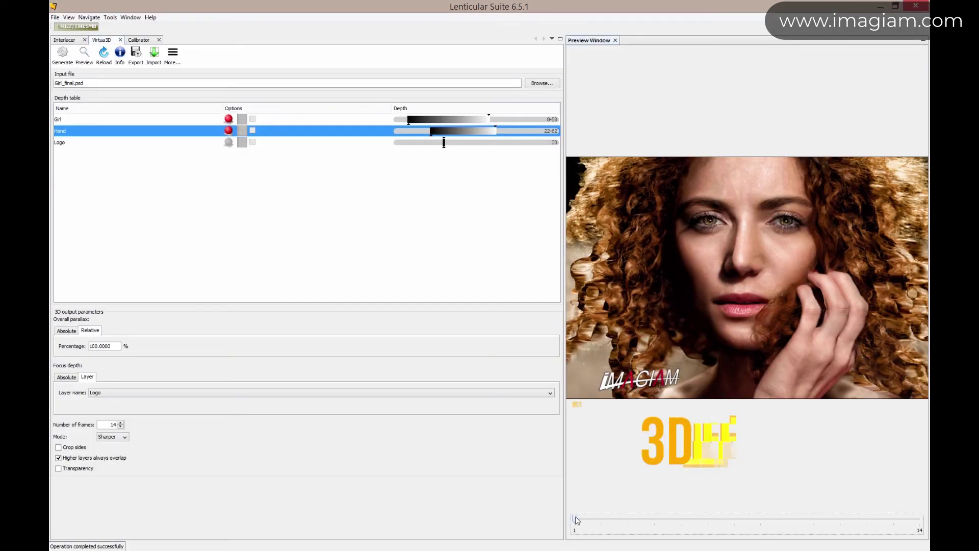
- Scrub through the 14 preview frames of the portrait to inspect the 3D effect
{"action": "left_click_drag", "start_coordinate": [751, 517], "coordinate": [826, 518]}
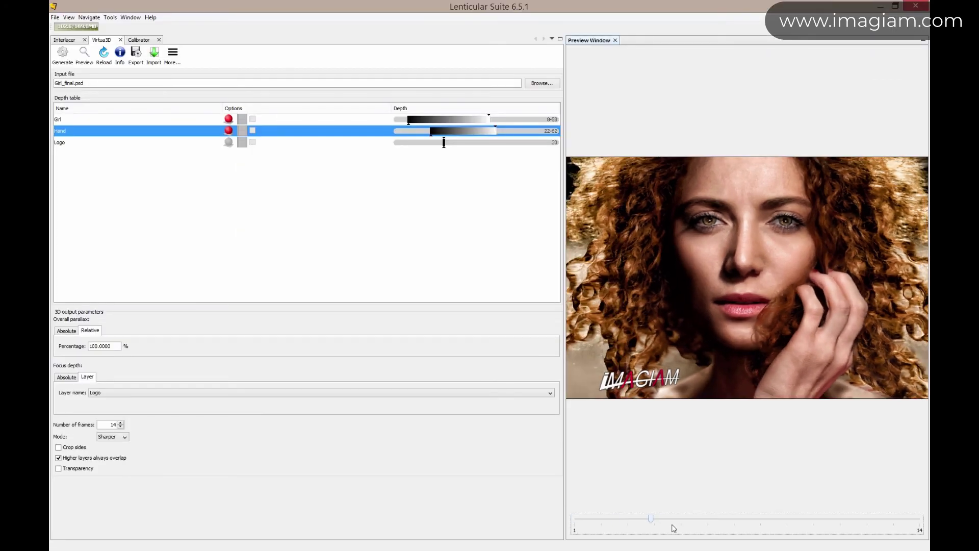
{"action": "left_click_drag", "start_coordinate": [736, 528], "coordinate": [755, 528]}
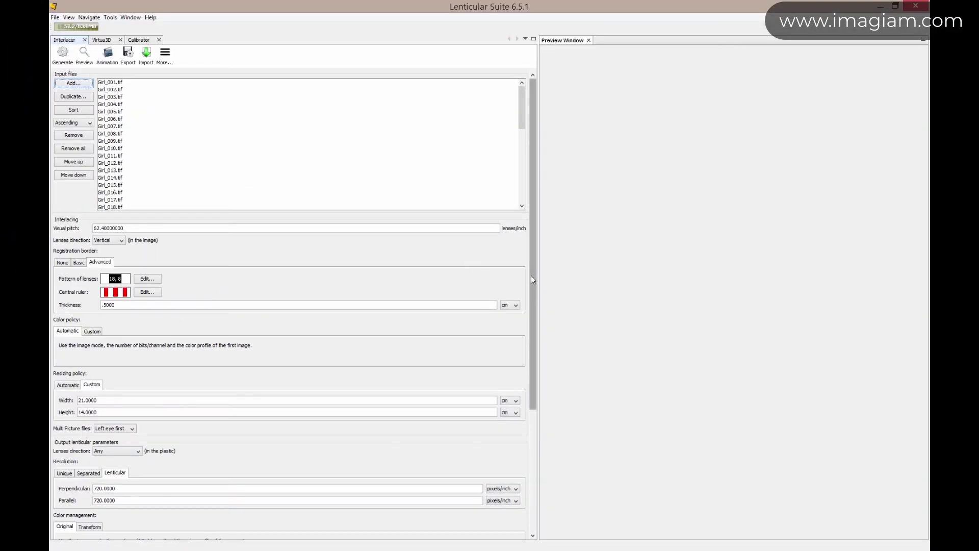
- Review the Interlacer's resizing, output resolution and color management settings for the Girl frames
{"action": "scroll", "coordinate": [531, 275], "scroll_direction": "down", "scroll_amount": 3}
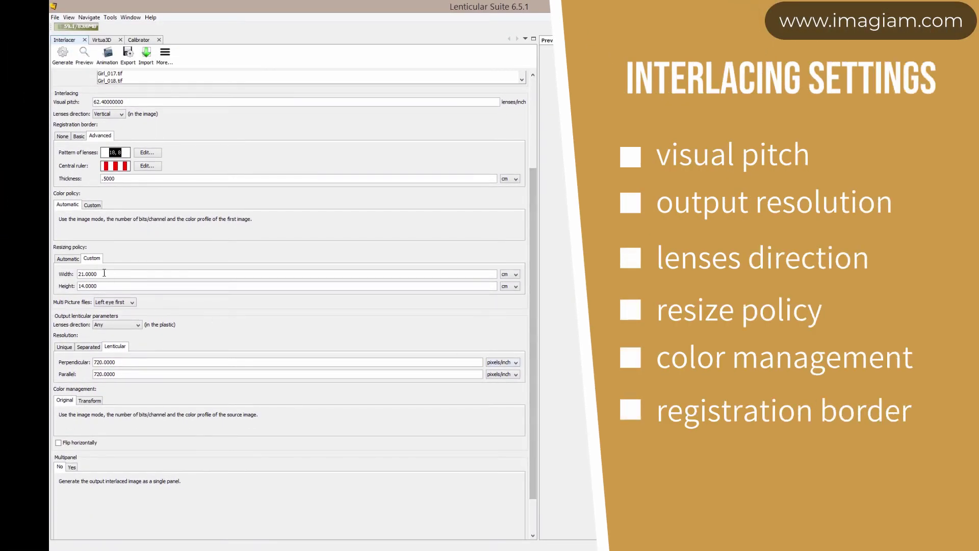